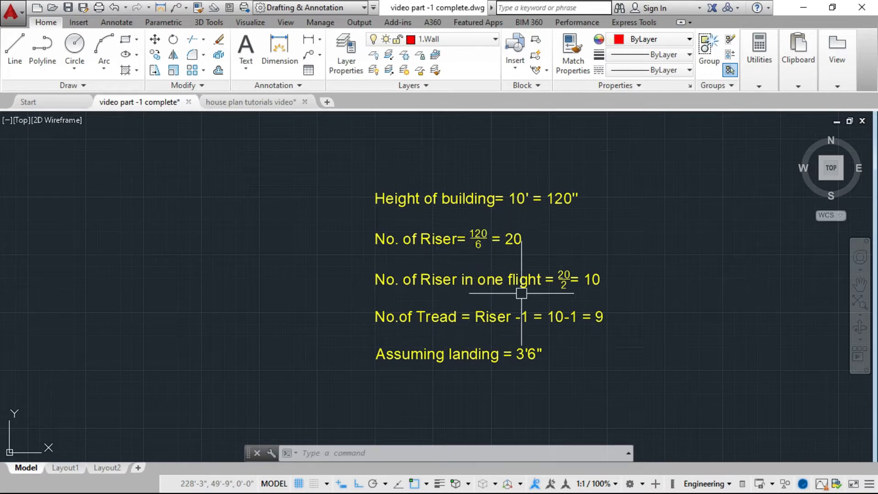
# Step: Examine the stair calculation notes covering building height, number of risers, risers per flight, treads and assumed landing
pyautogui.scroll(-4, 528, 296)
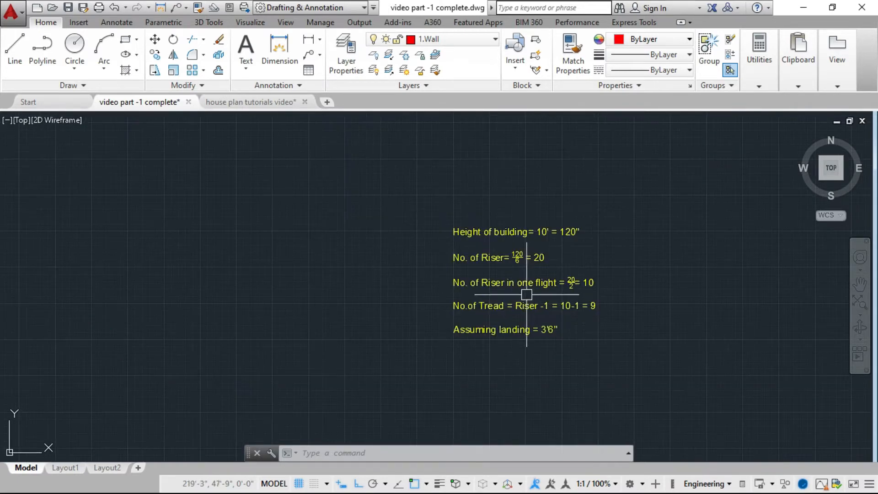
pyautogui.scroll(4, 528, 242)
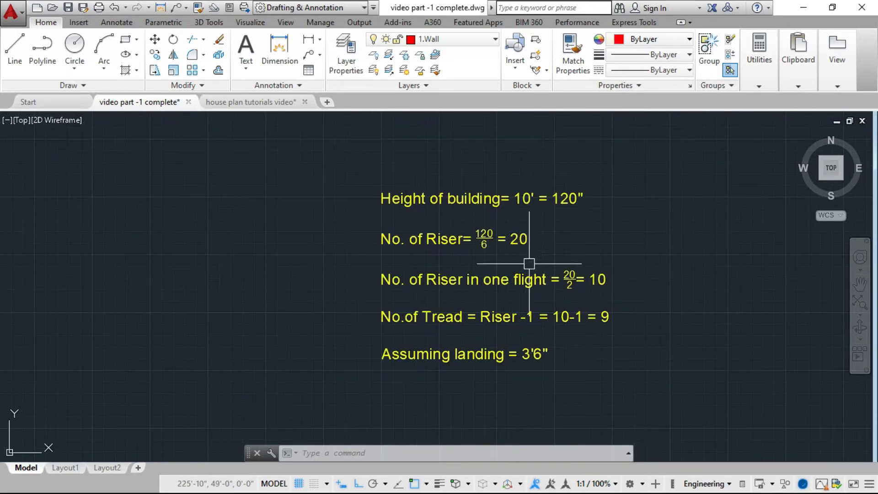
pyautogui.scroll(2, 554, 214)
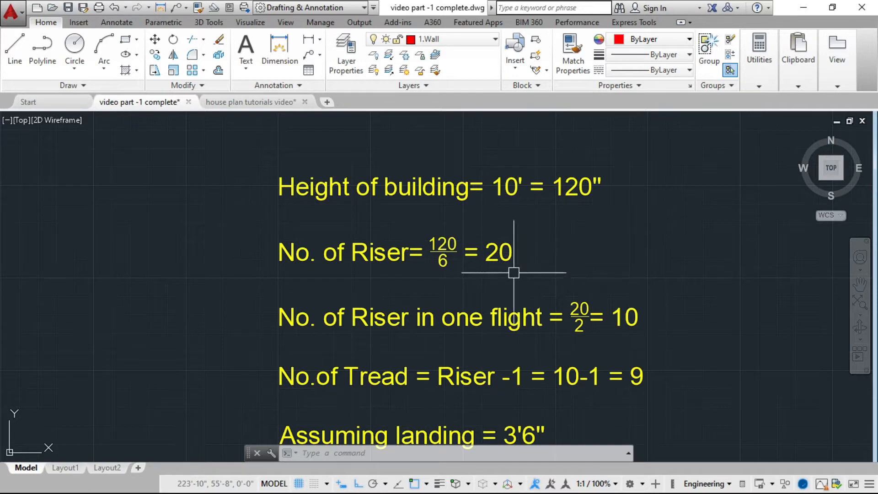
pyautogui.moveTo(322, 328); pyautogui.dragTo(328, 306, button='middle')
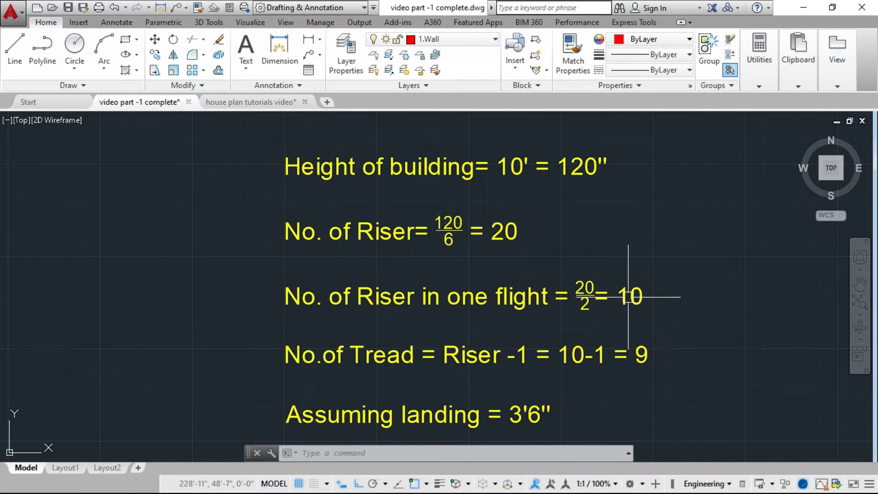
pyautogui.scroll(-1, 614, 400)
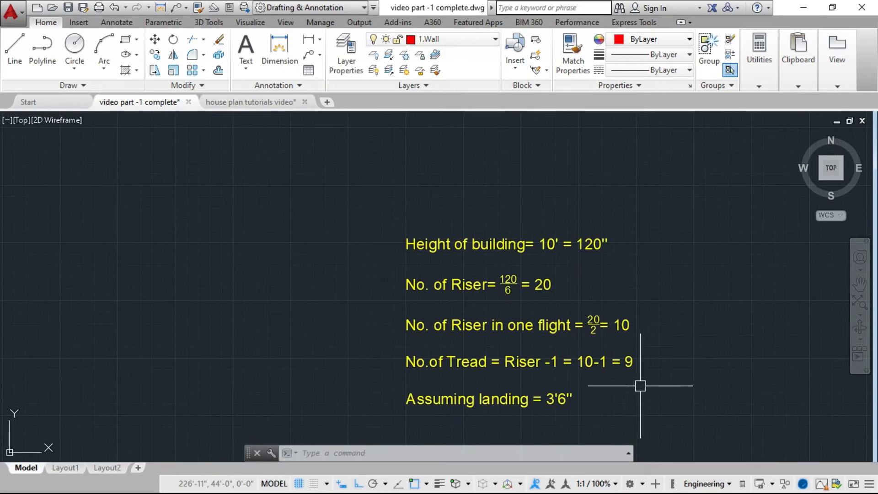
pyautogui.scroll(1, 474, 379)
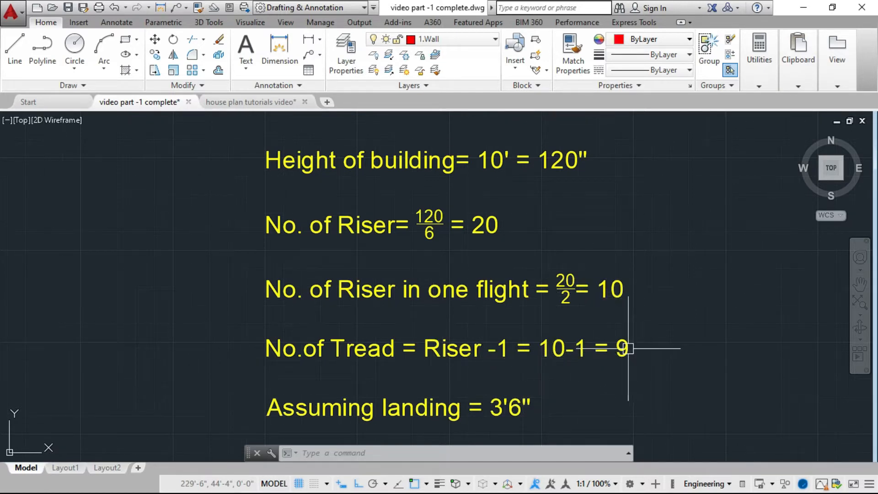
pyautogui.moveTo(365, 420); pyautogui.dragTo(360, 386, button='middle')
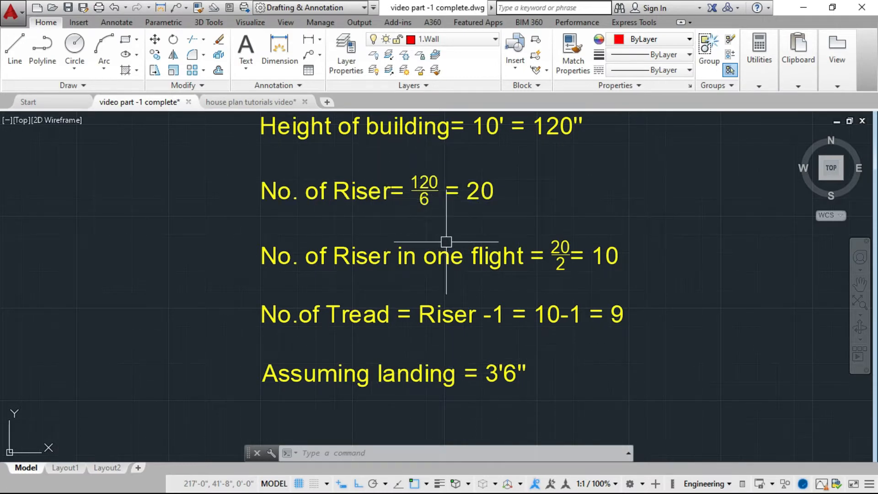
pyautogui.scroll(-3, 604, 330)
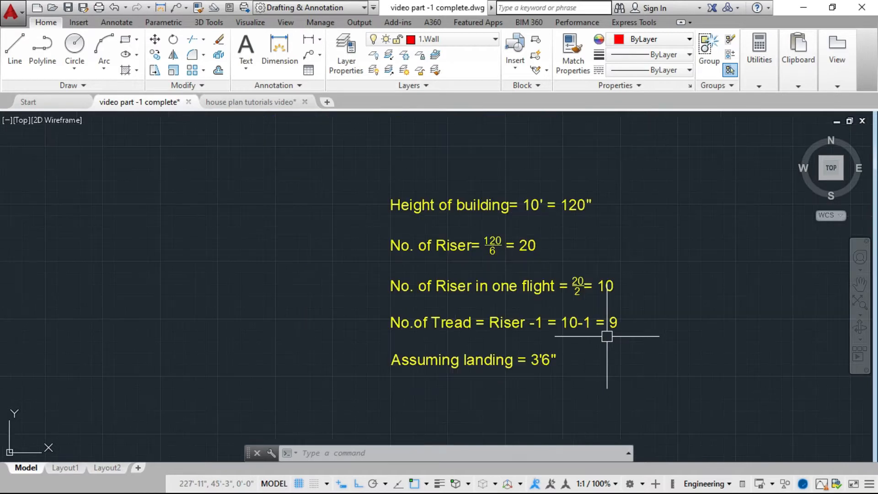
pyautogui.scroll(-2, 653, 216)
pyautogui.scroll(2, 654, 218)
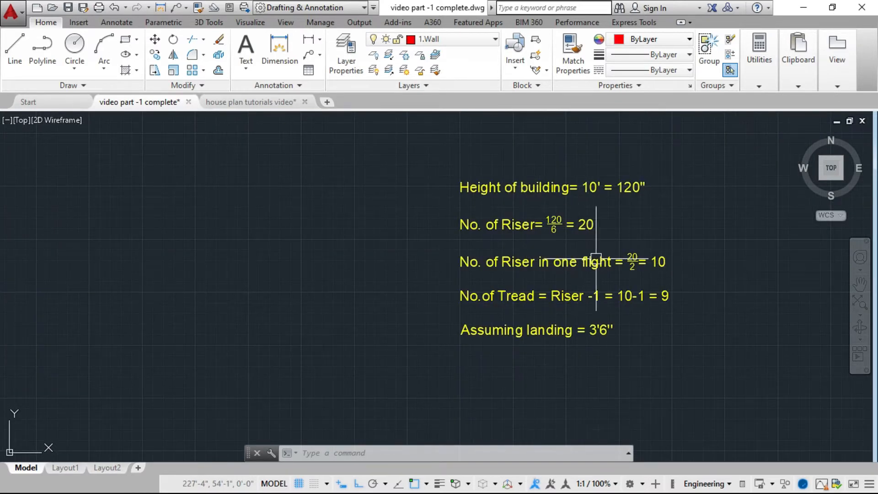
# Step: Return to the floor plan and make 5.Stair the current layer
pyautogui.scroll(-2, 369, 270)
pyautogui.moveTo(262, 272); pyautogui.dragTo(633, 266, button='middle')
pyautogui.moveTo(291, 265); pyautogui.dragTo(470, 265, button='middle')
pyautogui.scroll(2, 386, 294)
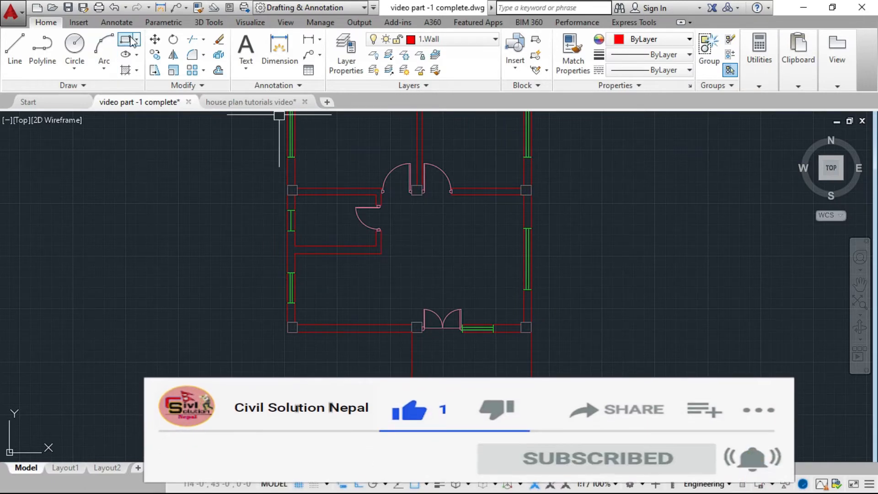
pyautogui.click(462, 39)
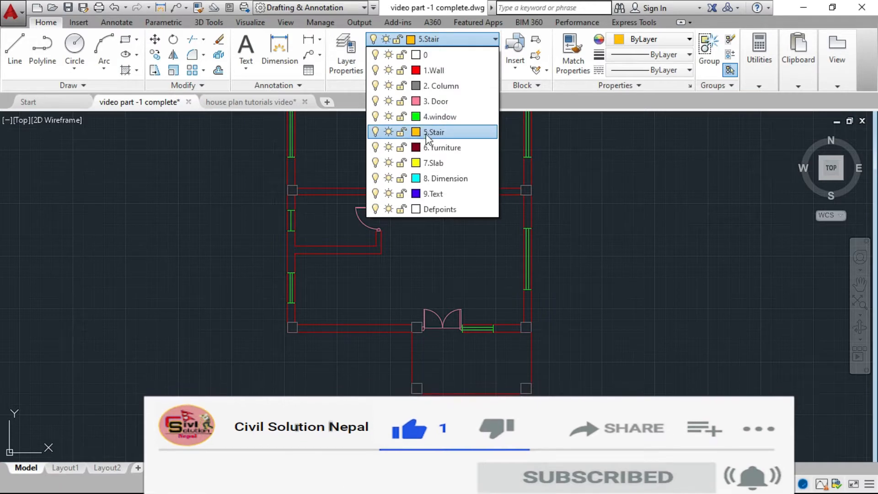
pyautogui.click(427, 132)
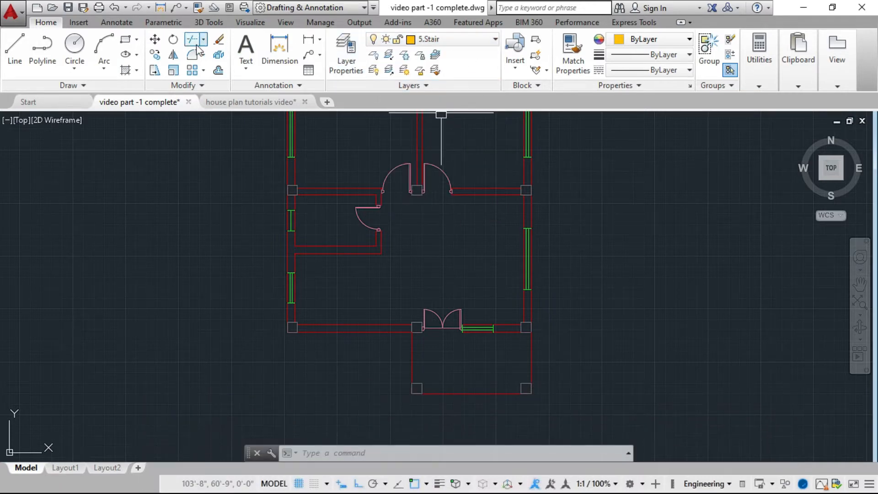
# Step: Draw an 11'-6" by 7' rectangle over the stair area, from the column beside the double door to the opposite inner wall corner
pyautogui.click(124, 41)
pyautogui.scroll(6, 453, 328)
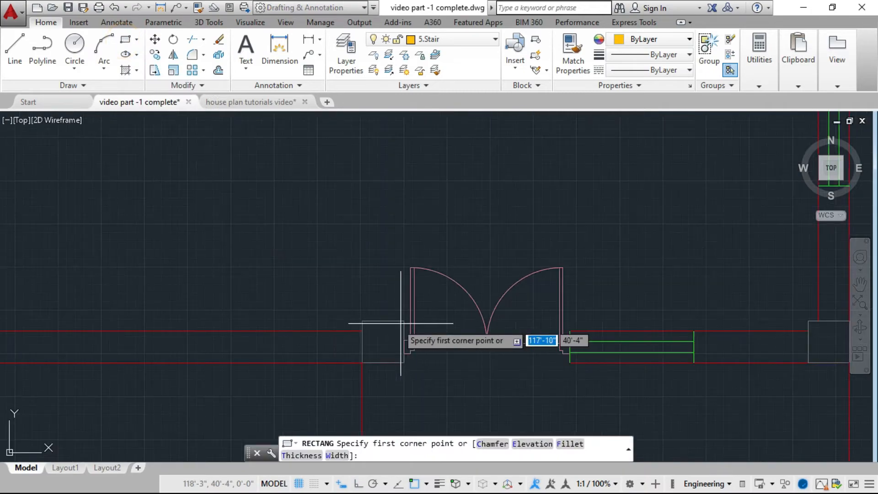
pyautogui.click(362, 331)
pyautogui.scroll(-4, 393, 329)
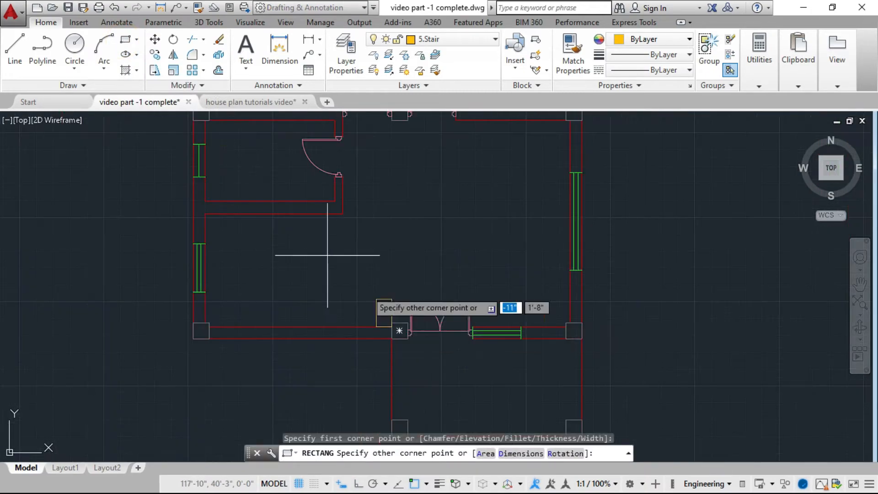
pyautogui.scroll(2, 204, 213)
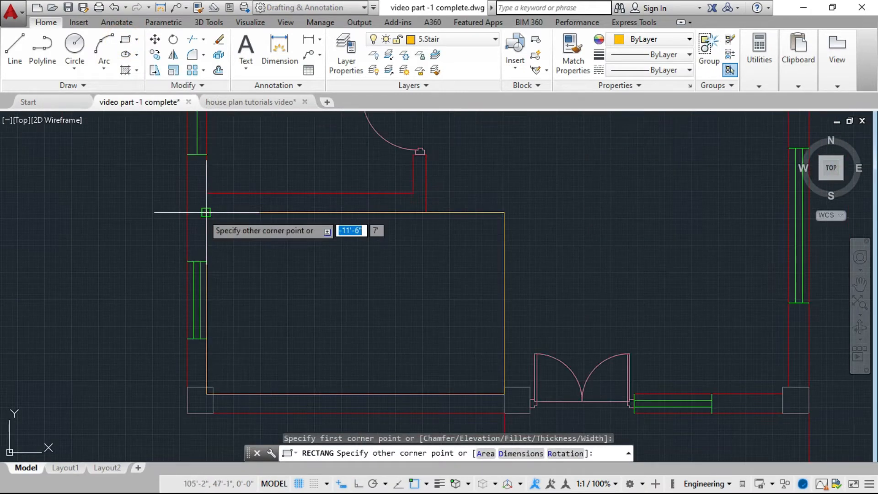
pyautogui.click(206, 212)
pyautogui.press('Escape')
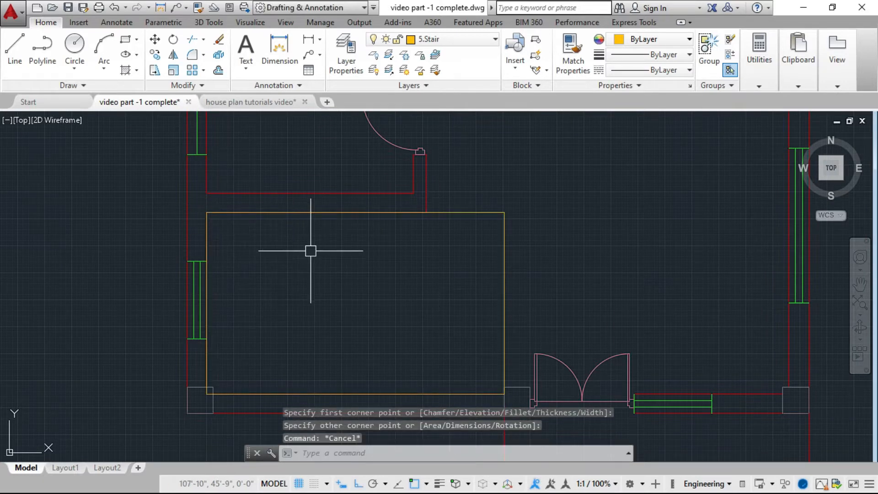
pyautogui.press('Escape')
pyautogui.scroll(-2, 313, 251)
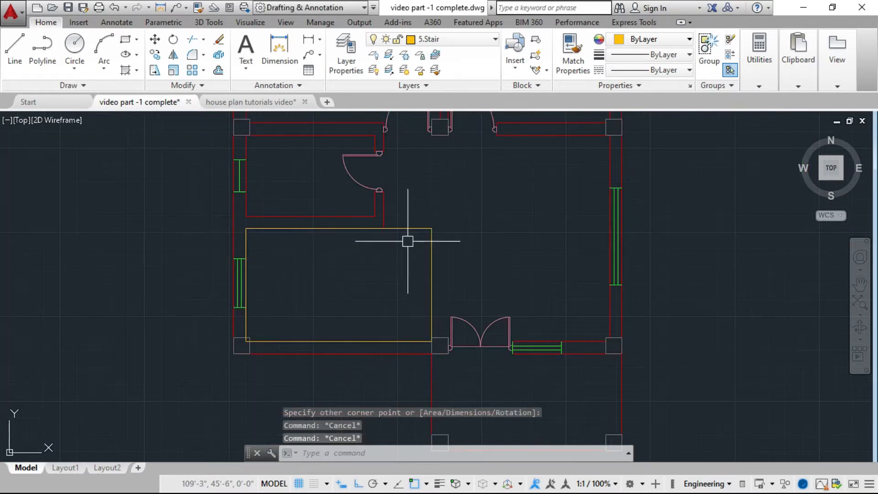
pyautogui.scroll(-2, 320, 256)
pyautogui.scroll(-2, 319, 254)
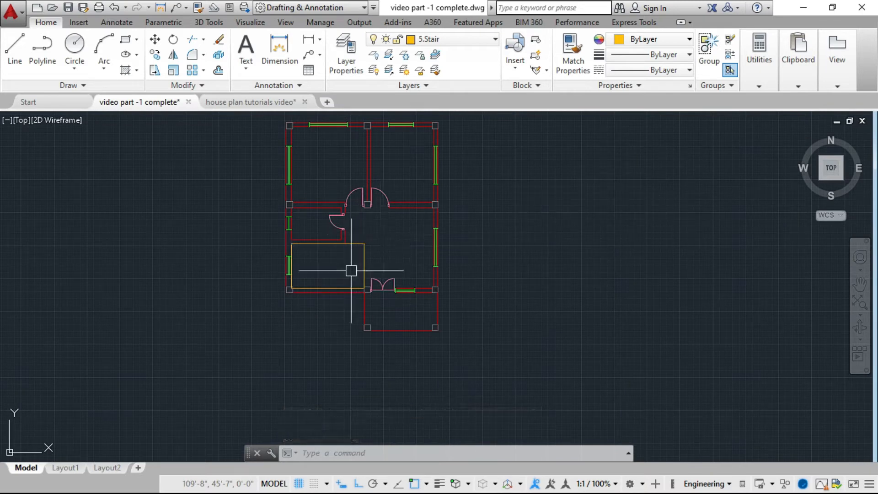
pyautogui.scroll(1, 359, 274)
pyautogui.scroll(3, 355, 245)
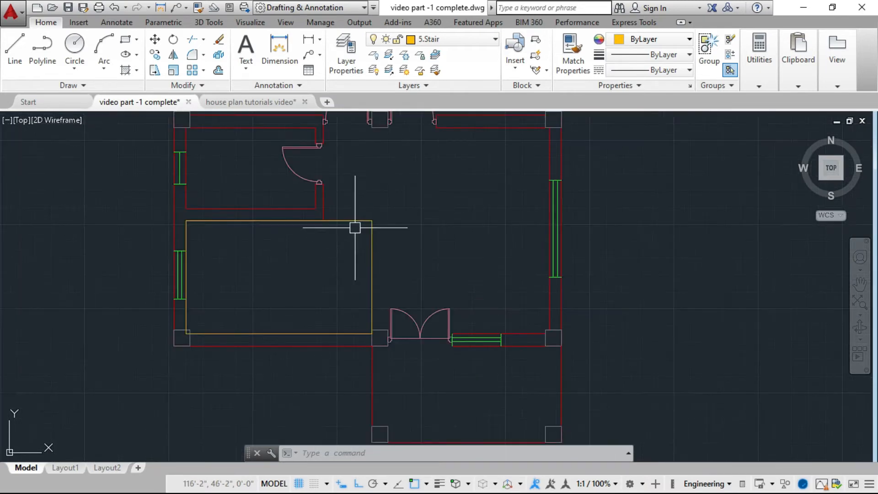
pyautogui.scroll(-2, 350, 308)
pyautogui.scroll(4, 355, 255)
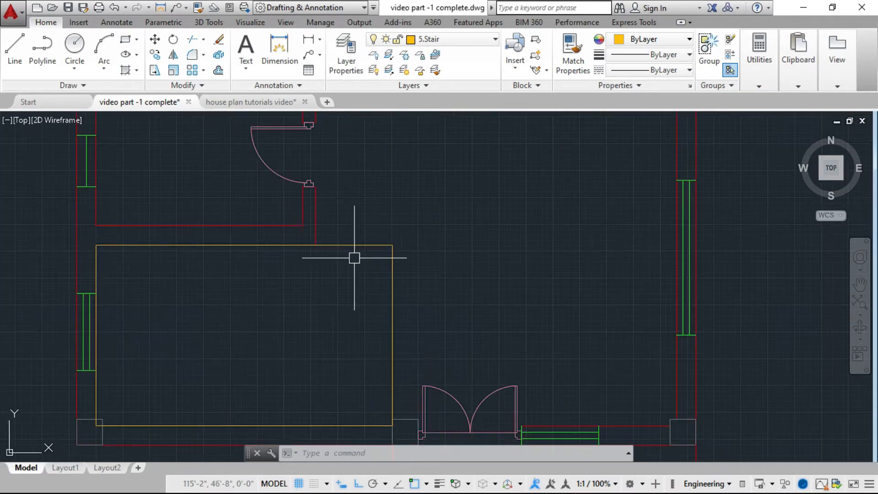
# Step: Move the stair rectangle out of the floor plan into the empty space between the plan and the calculation notes
pyautogui.click(364, 246)
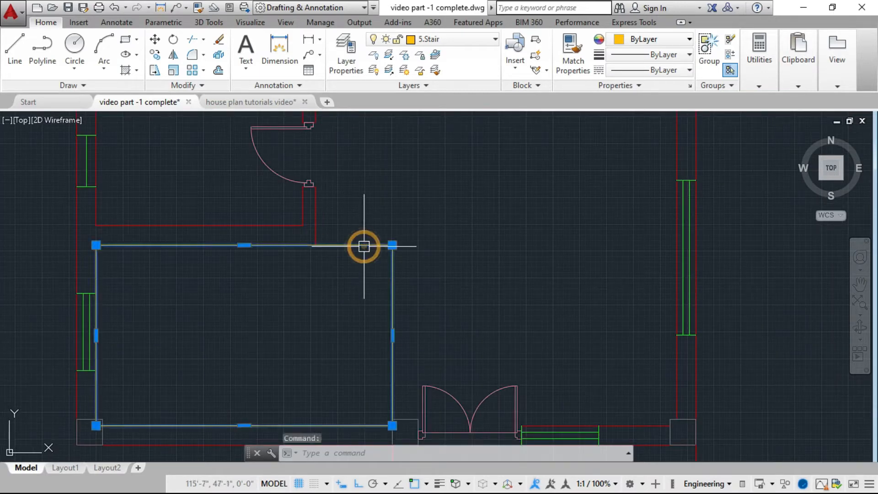
pyautogui.write('m')
pyautogui.press('Return')
pyautogui.click(268, 303)
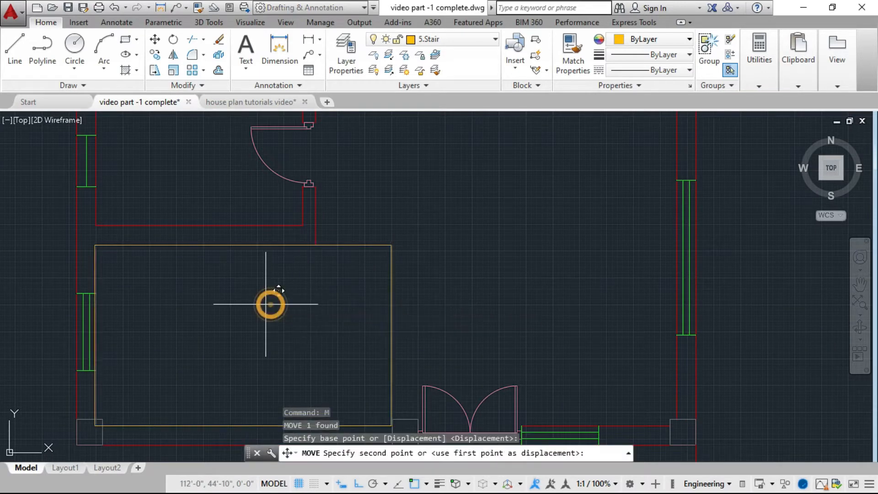
pyautogui.scroll(-5, 192, 305)
pyautogui.press('Escape')
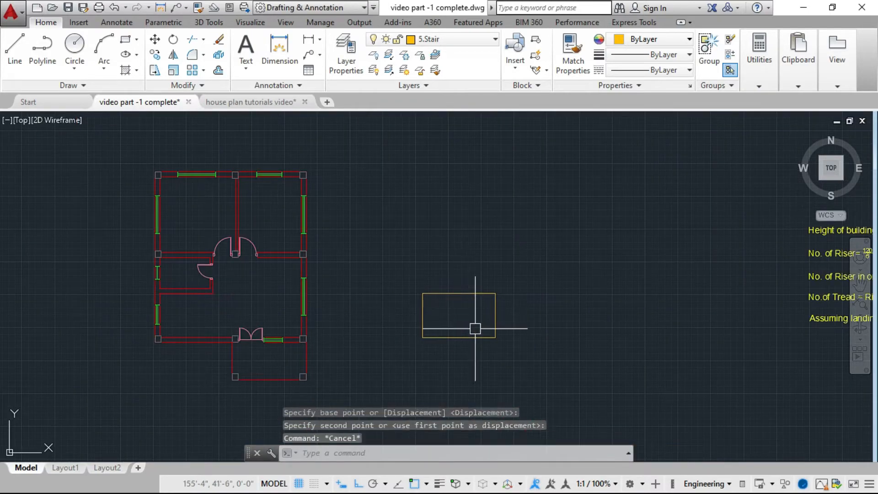
pyautogui.press('Escape')
# Step: Explode the moved stair rectangle into separate lines
pyautogui.scroll(2, 470, 325)
pyautogui.scroll(1, 527, 333)
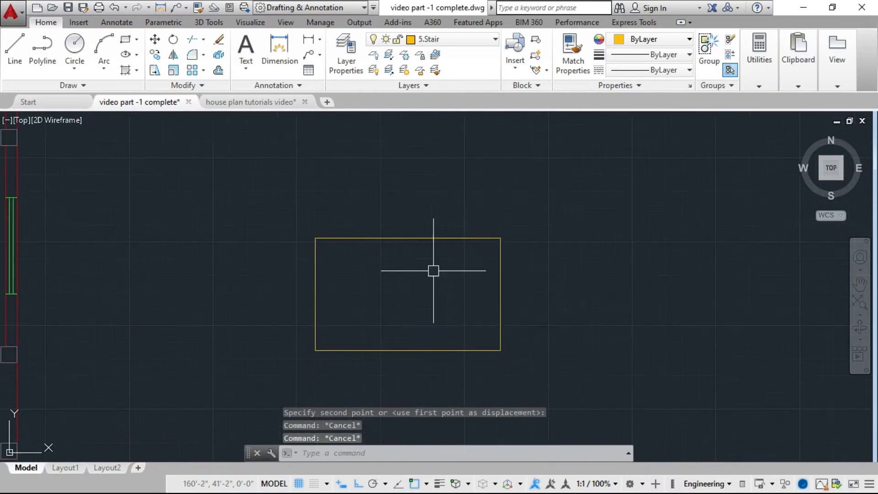
pyautogui.scroll(-1, 434, 317)
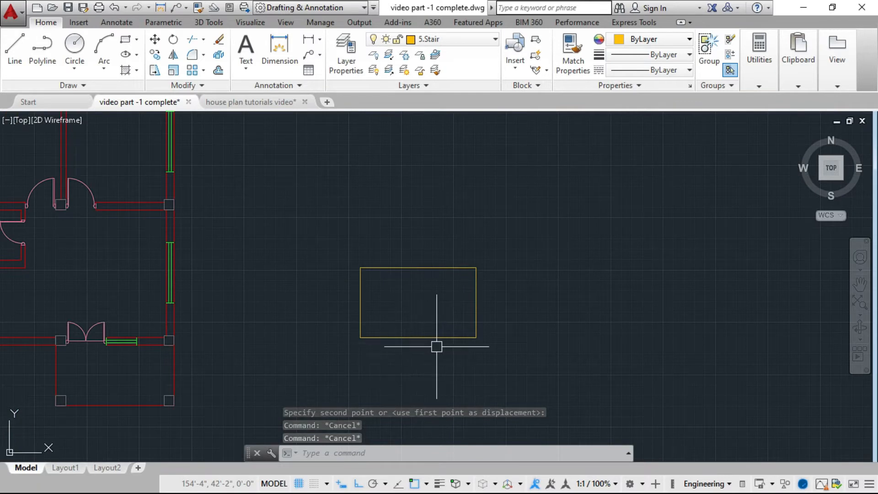
pyautogui.scroll(1, 416, 318)
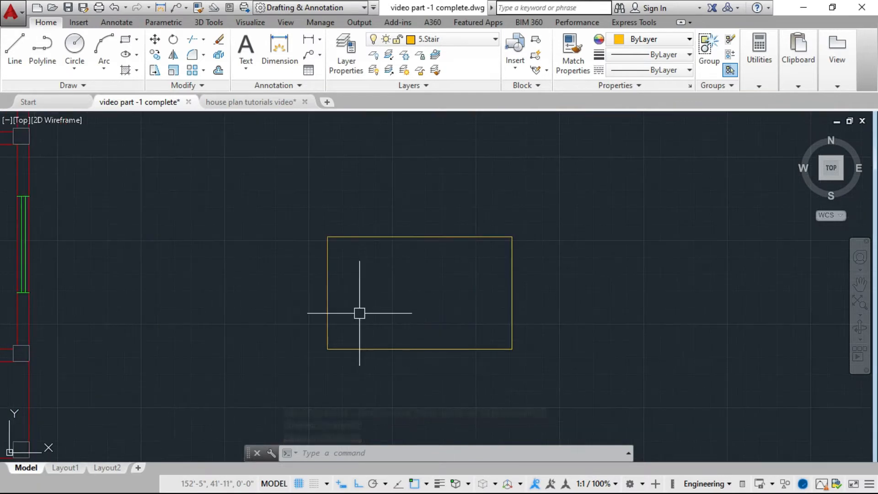
pyautogui.scroll(-1, 358, 314)
pyautogui.scroll(1, 419, 337)
pyautogui.scroll(1, 416, 337)
pyautogui.click(402, 330)
pyautogui.write('x')
pyautogui.press('Return')
pyautogui.scroll(-4, 320, 326)
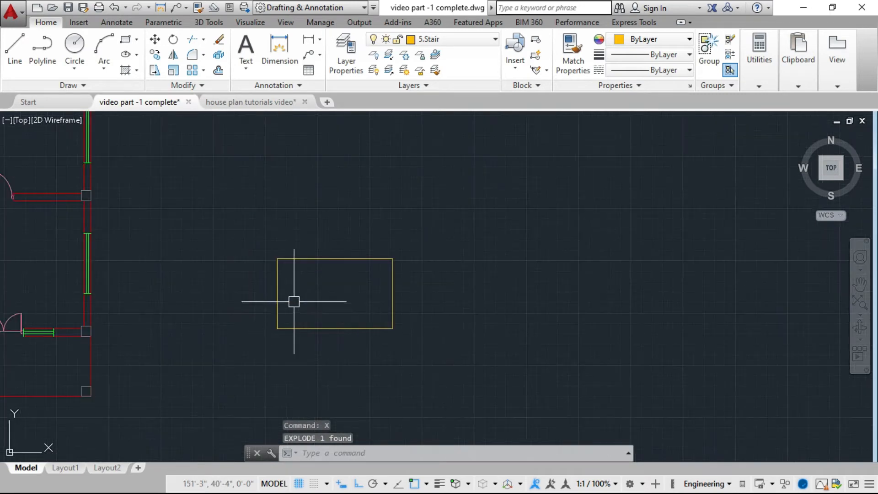
pyautogui.press('Escape')
pyautogui.press('Escape')
# Step: Select the left, top and bottom edges of the exploded rectangle individually to check them, and clear the selection
pyautogui.scroll(4, 274, 295)
pyautogui.click(280, 289)
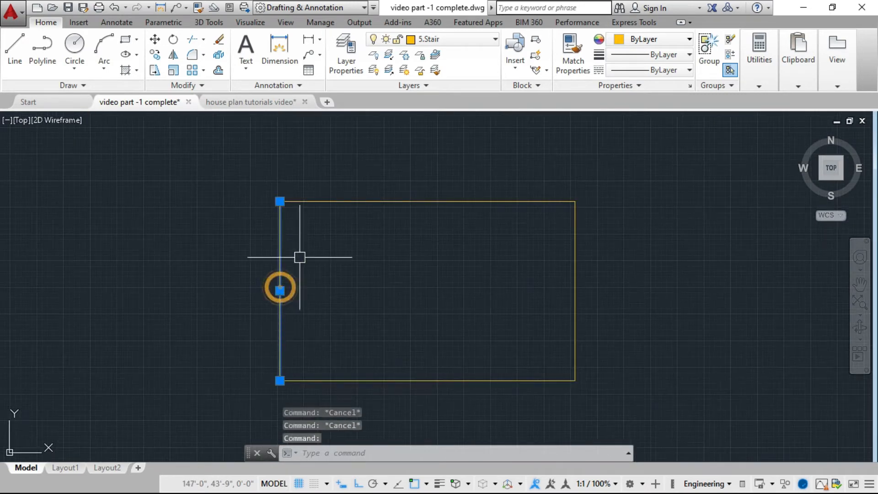
pyautogui.click(362, 201)
pyautogui.click(409, 380)
pyautogui.press('Escape')
pyautogui.scroll(-4, 284, 332)
pyautogui.scroll(2, 295, 313)
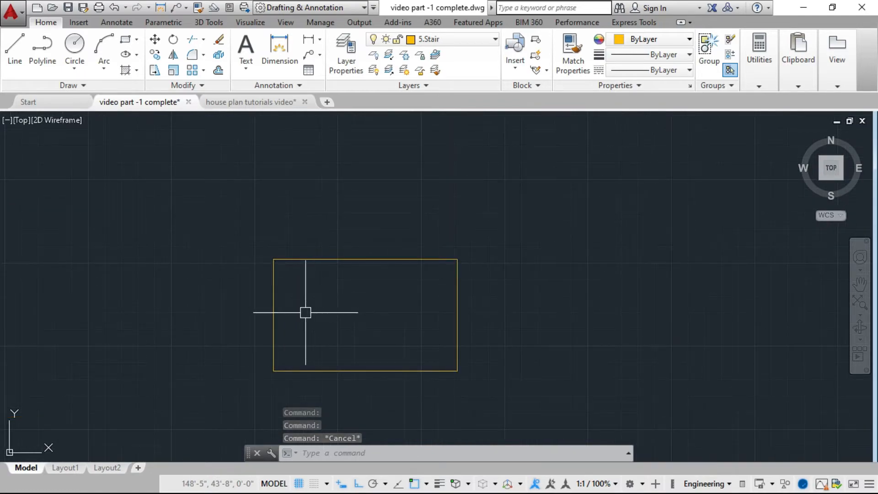
# Step: Compare the stair outline with its place in the floor plan and with the tread and landing values in the notes
pyautogui.scroll(-4, 313, 312)
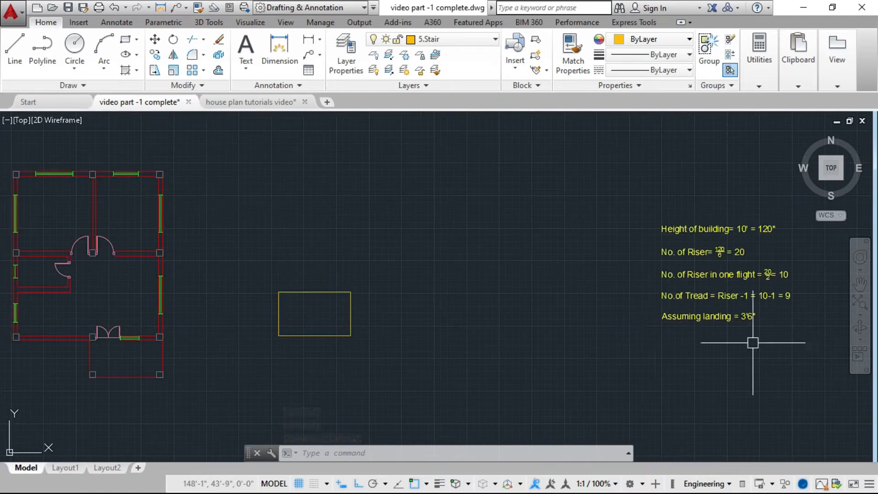
pyautogui.scroll(5, 646, 324)
pyautogui.scroll(-5, 698, 316)
pyautogui.scroll(4, 251, 326)
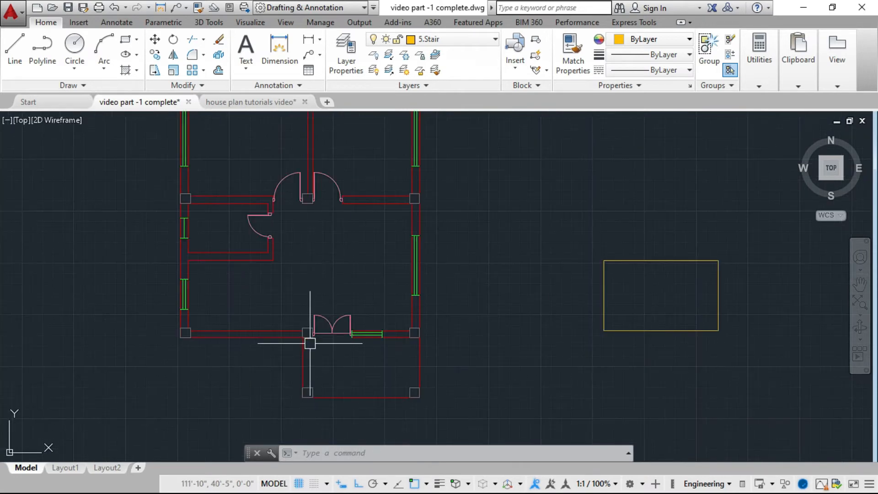
pyautogui.scroll(-4, 540, 334)
pyautogui.scroll(5, 595, 332)
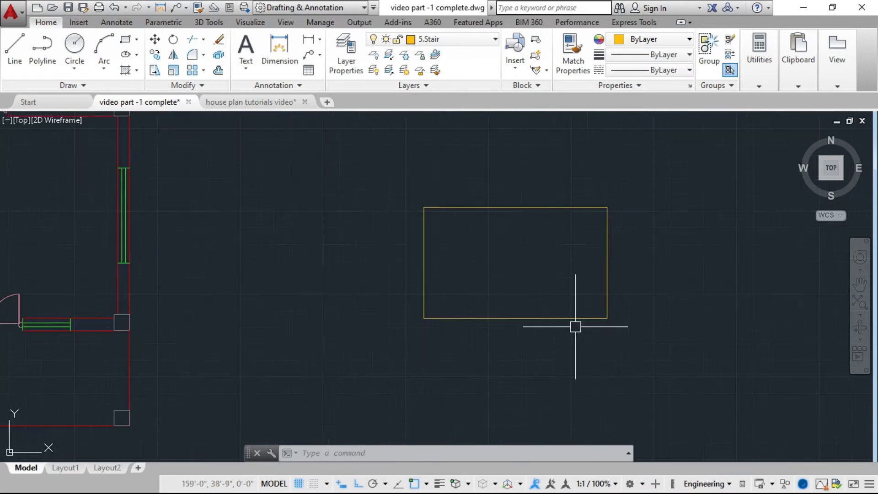
pyautogui.scroll(-6, 361, 359)
pyautogui.scroll(2, 422, 342)
pyautogui.scroll(2, 414, 352)
pyautogui.scroll(-2, 228, 350)
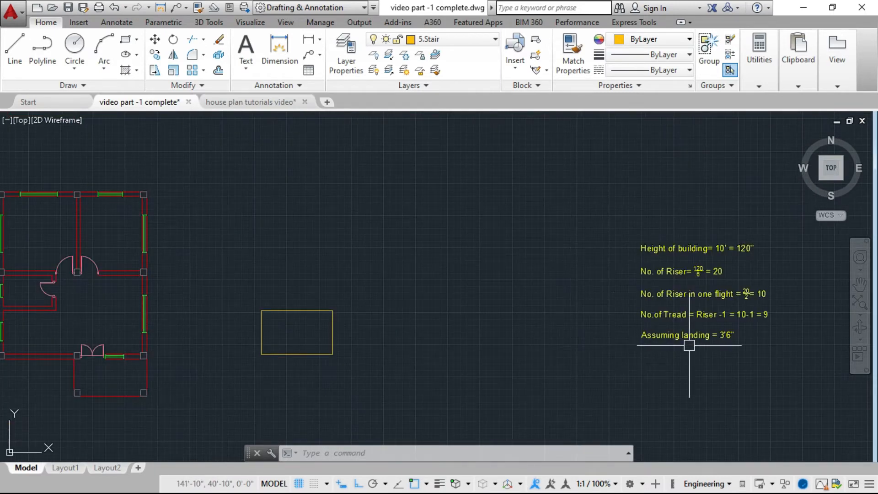
pyautogui.moveTo(744, 347); pyautogui.dragTo(665, 348, button='middle')
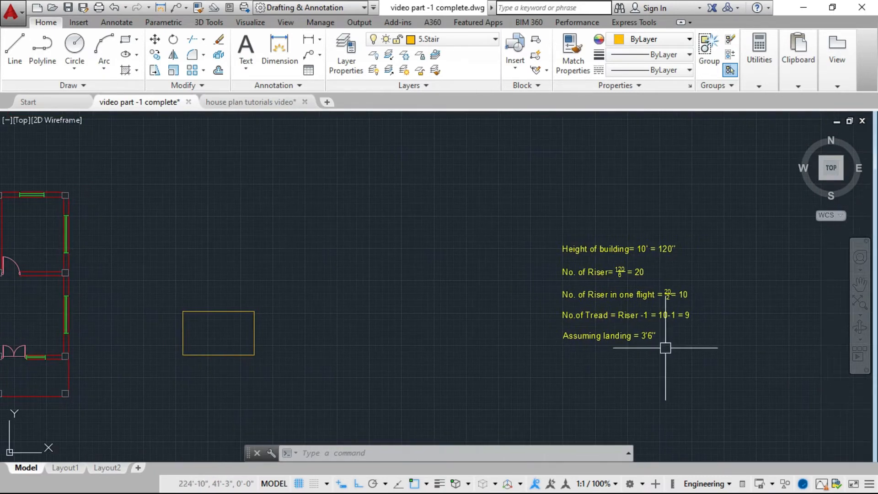
pyautogui.scroll(2, 200, 353)
pyautogui.scroll(-2, 352, 361)
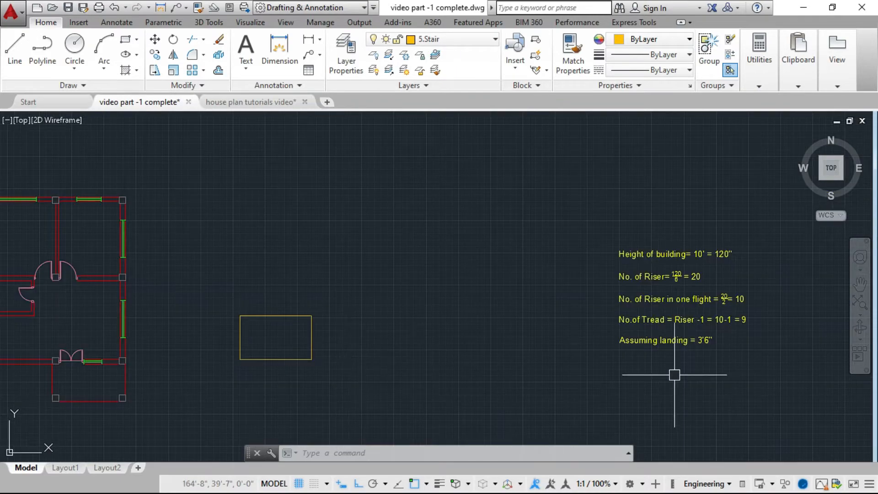
# Step: Check the number of treads and the assumed landing width in the calculation notes against the stair outline
pyautogui.scroll(2, 746, 345)
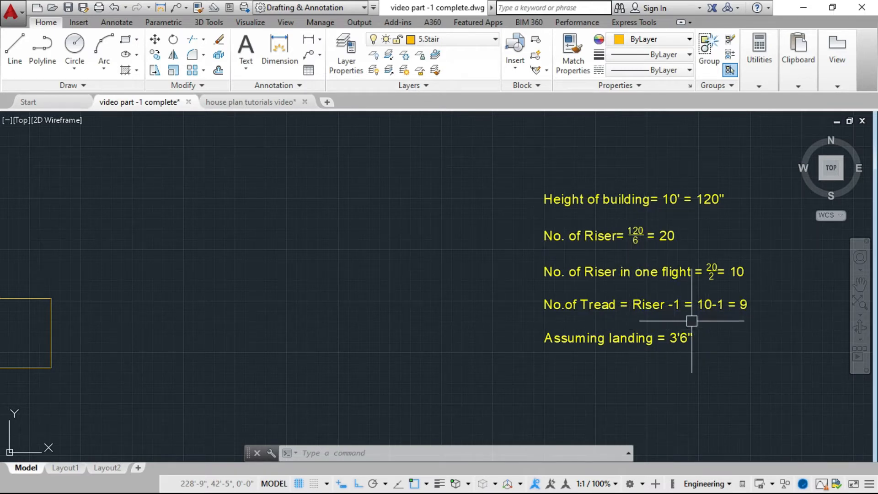
pyautogui.scroll(-2, 734, 307)
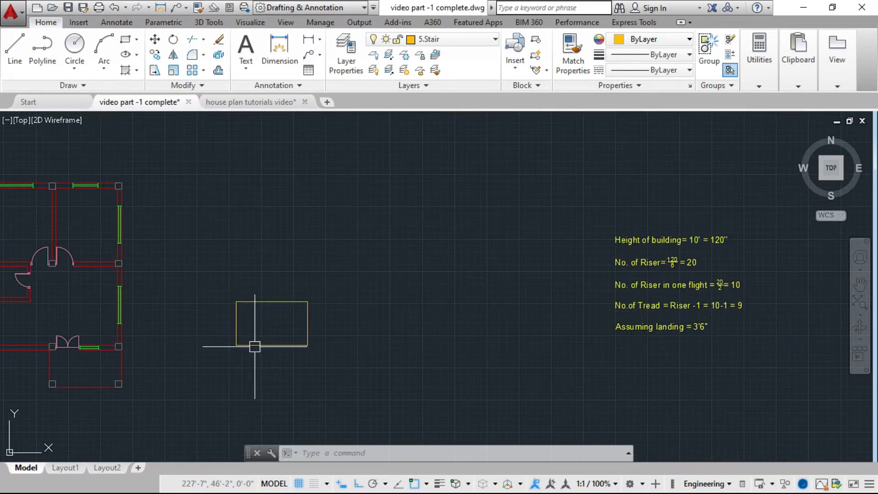
pyautogui.scroll(4, 234, 349)
pyautogui.scroll(-4, 192, 327)
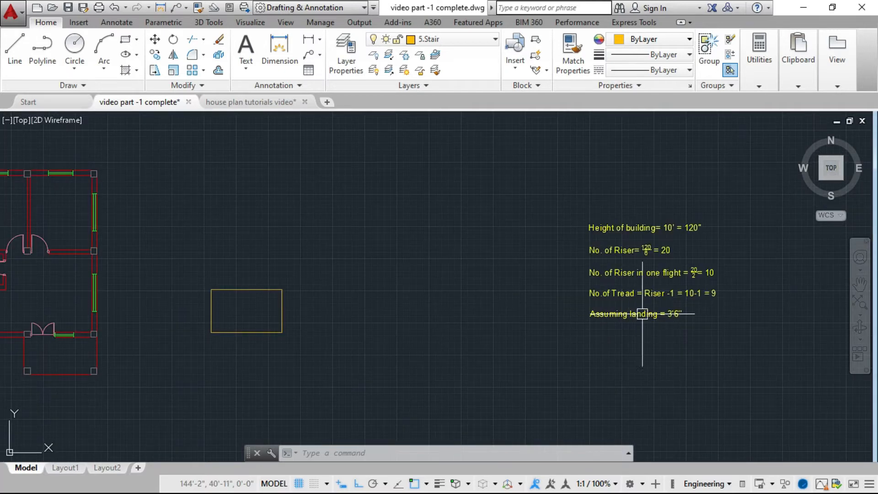
pyautogui.moveTo(252, 304); pyautogui.dragTo(232, 315, button='middle')
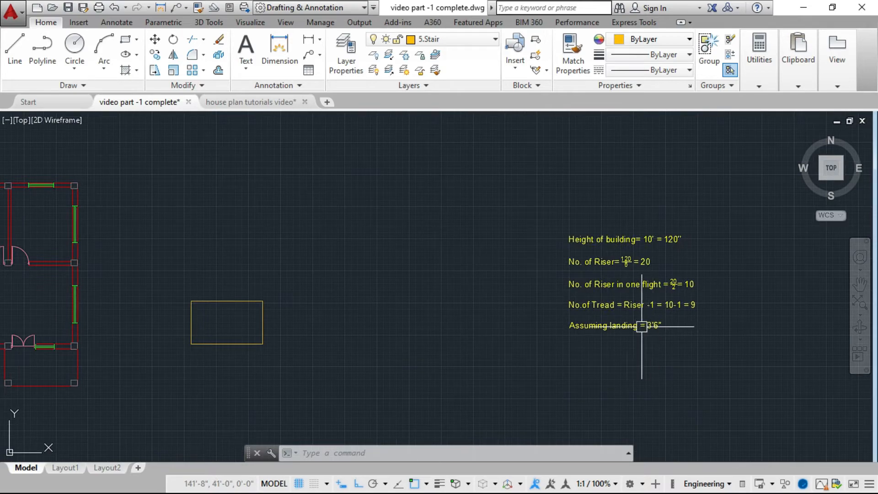
pyautogui.scroll(4, 638, 326)
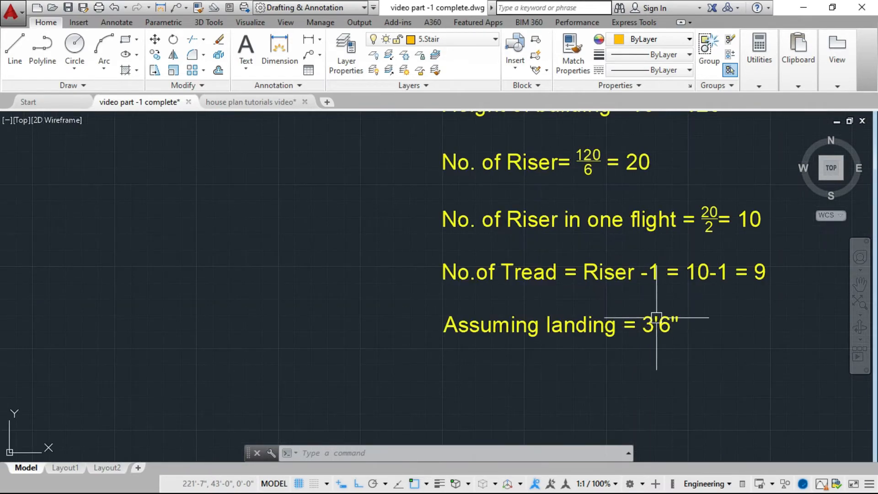
pyautogui.scroll(-4, 660, 323)
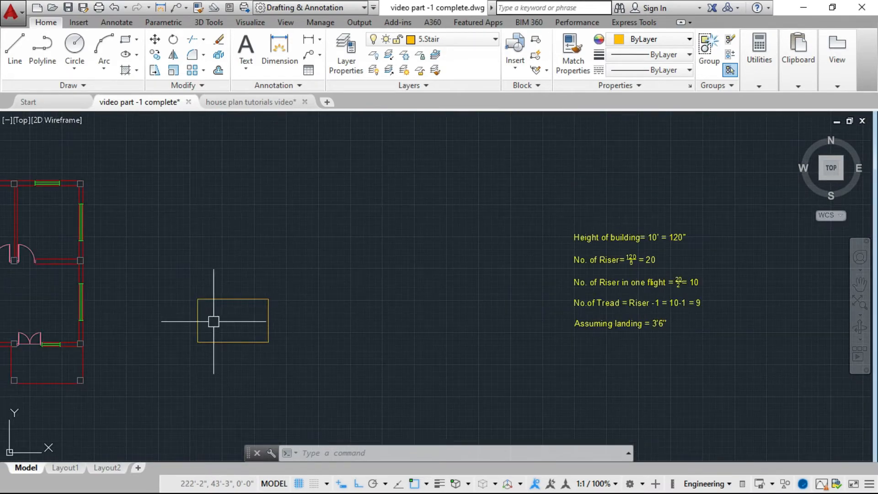
# Step: Offset the left edge of the stair outline 3'6" inward to mark the landing
pyautogui.scroll(4, 214, 321)
pyautogui.scroll(-2, 166, 314)
pyautogui.scroll(4, 161, 314)
pyautogui.click(195, 308)
pyautogui.press('Escape')
pyautogui.press('Escape')
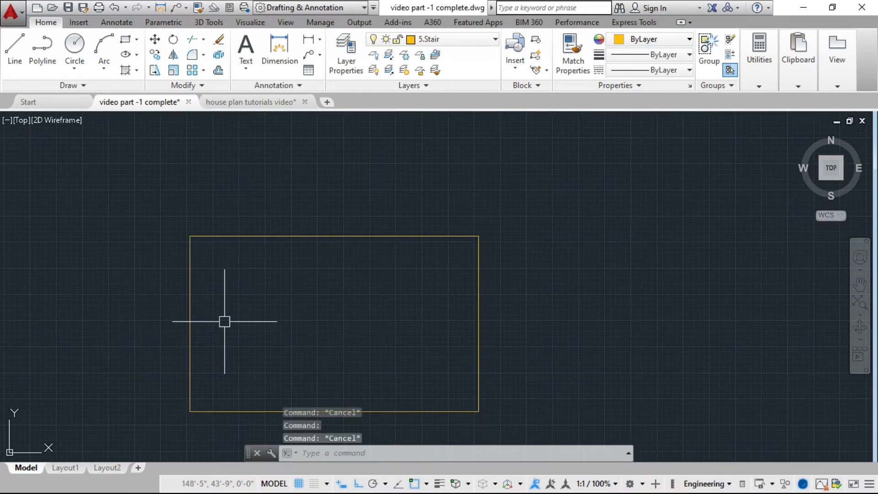
pyautogui.write('o')
pyautogui.press('Return')
pyautogui.write("3'6")
pyautogui.press('Return')
pyautogui.click(190, 312)
pyautogui.click(280, 324)
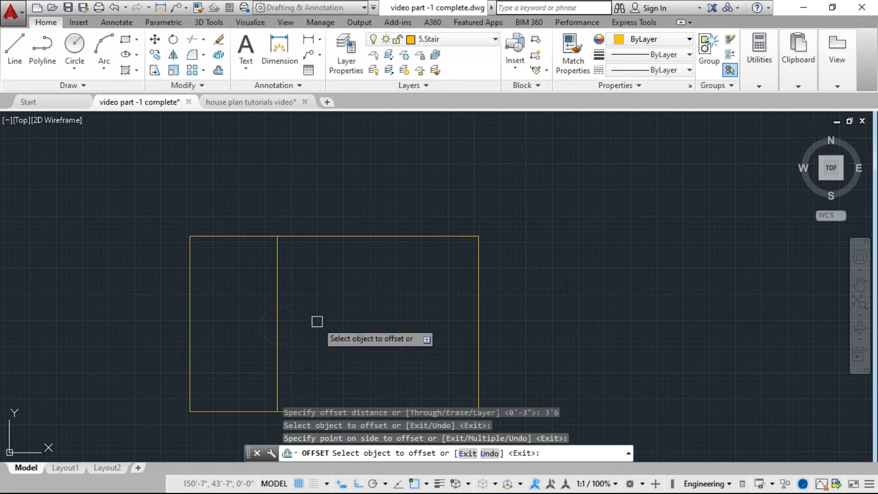
pyautogui.press('Escape')
pyautogui.press('Escape')
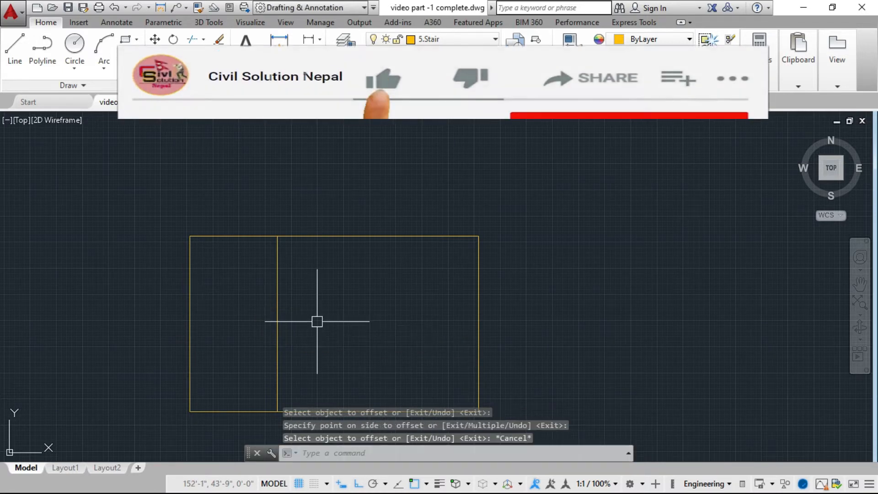
# Step: Review the riser and tread counts in the calculation notes and return to the stair outline with the landing line
pyautogui.scroll(-2, 274, 317)
pyautogui.scroll(2, 300, 377)
pyautogui.scroll(-5, 297, 361)
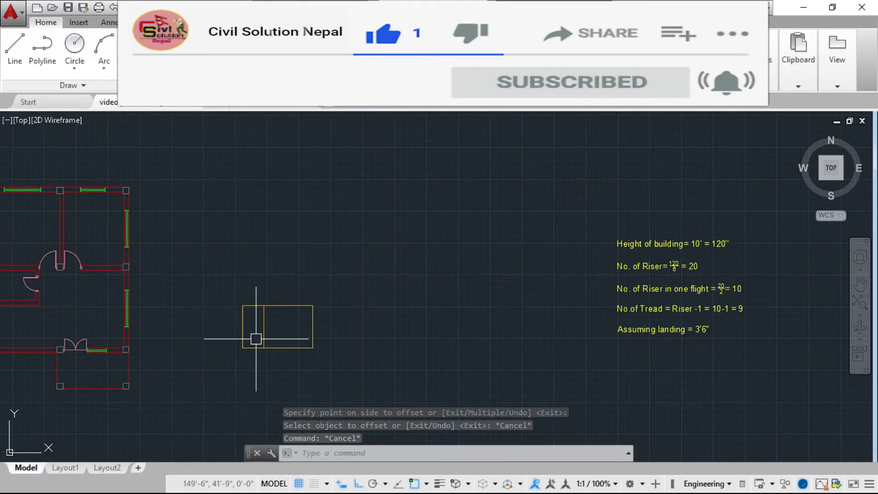
pyautogui.scroll(2, 712, 320)
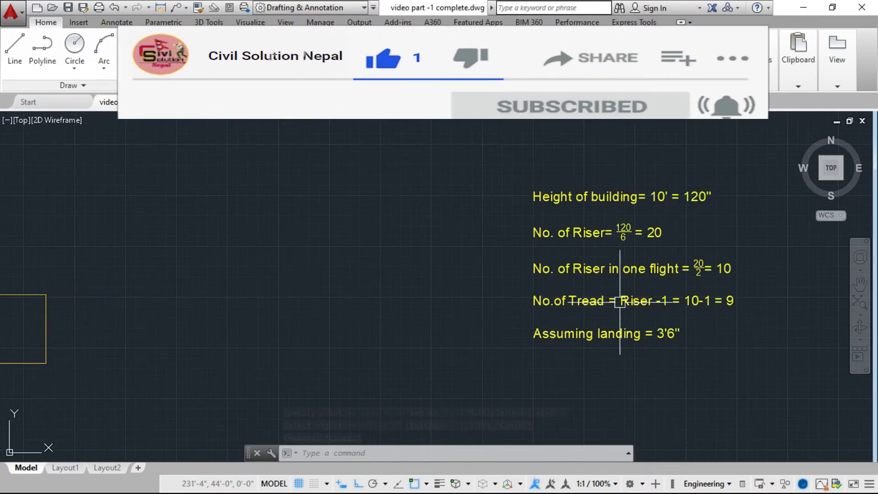
pyautogui.scroll(3, 598, 299)
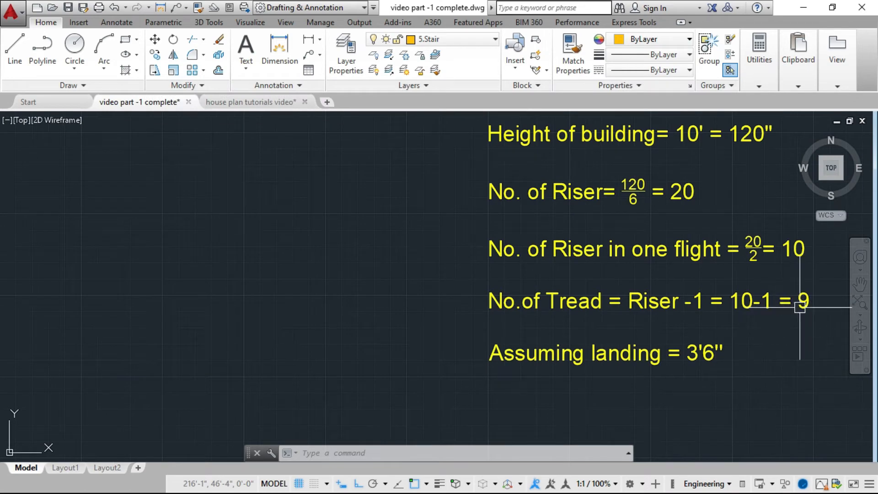
pyautogui.scroll(-4, 810, 323)
pyautogui.scroll(2, 825, 313)
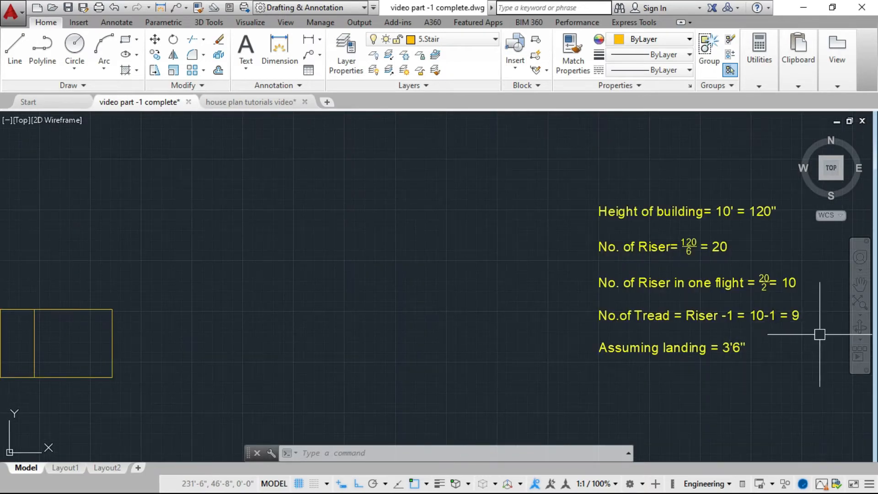
pyautogui.scroll(-2, 820, 334)
pyautogui.scroll(3, 308, 349)
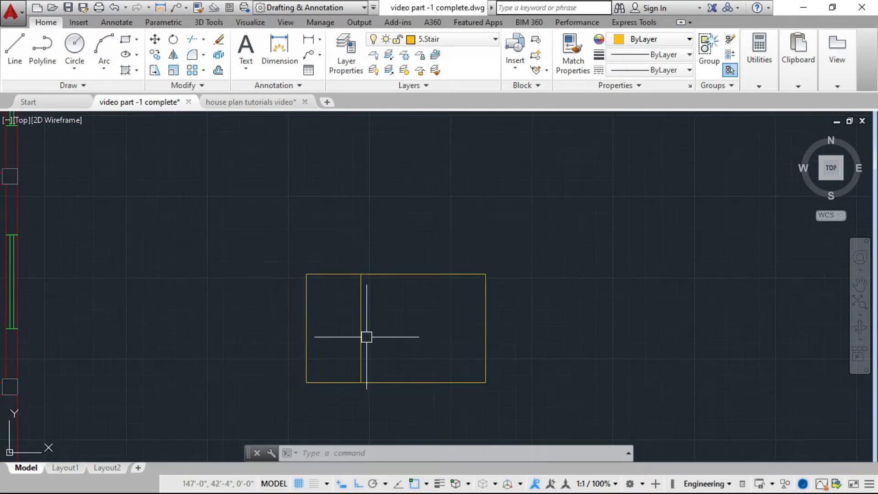
pyautogui.scroll(2, 367, 337)
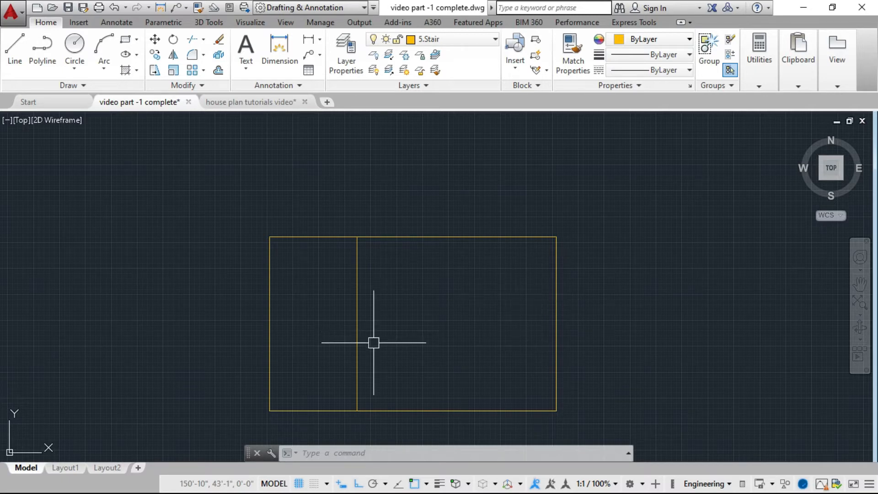
# Step: Offset the landing line 9" to the right, and offset the new line again, to create the first two tread lines
pyautogui.write('o')
pyautogui.press('Return')
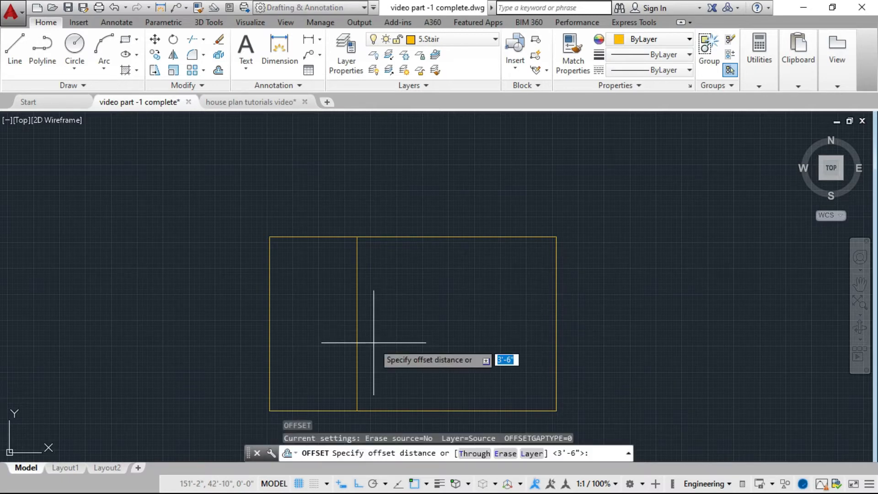
pyautogui.press('Return')
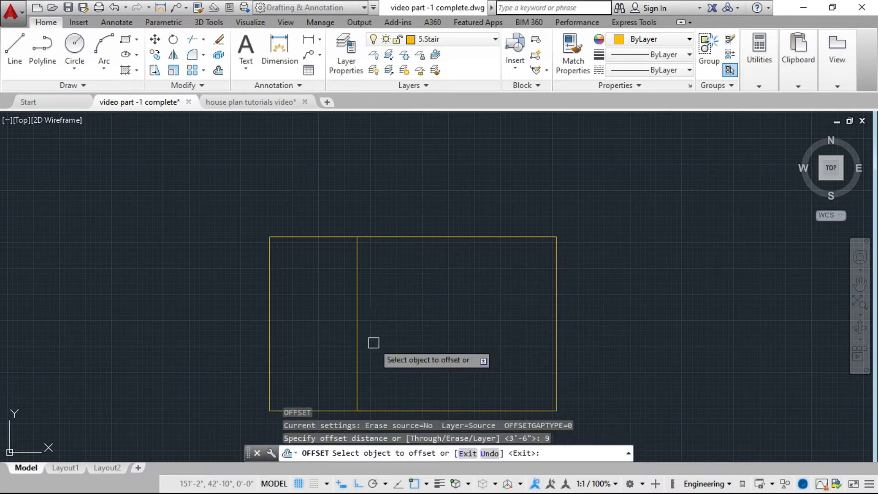
pyautogui.click(355, 304)
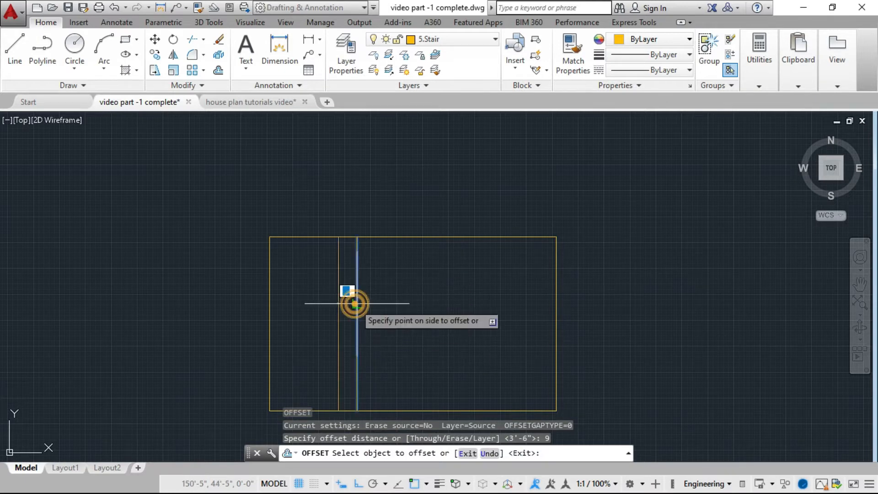
pyautogui.click(379, 311)
pyautogui.scroll(4, 379, 316)
pyautogui.click(370, 308)
pyautogui.click(427, 308)
pyautogui.scroll(-4, 394, 293)
pyautogui.scroll(2, 382, 328)
pyautogui.scroll(-2, 389, 304)
pyautogui.scroll(2, 391, 385)
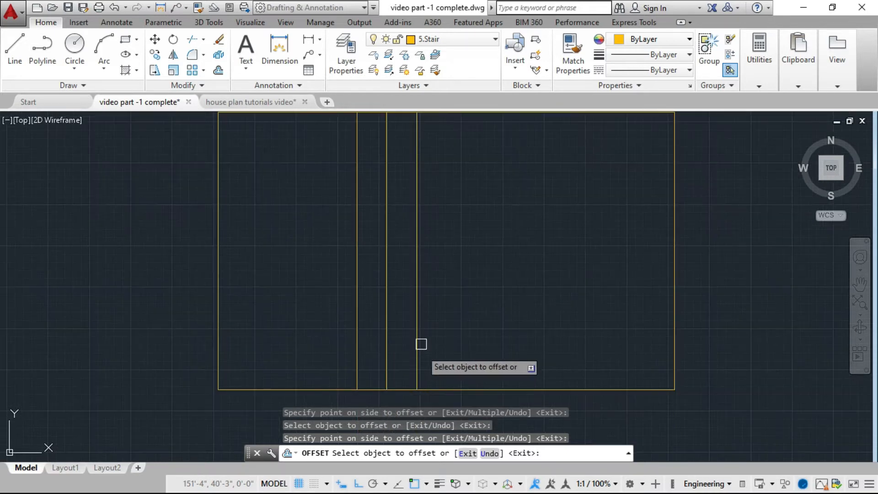
# Step: Add seven more tread lines by offsetting each newest line 9" to the right
pyautogui.click(416, 301)
pyautogui.click(431, 306)
pyautogui.click(448, 295)
pyautogui.click(475, 295)
pyautogui.click(476, 298)
pyautogui.click(501, 305)
pyautogui.click(506, 310)
pyautogui.click(541, 307)
pyautogui.click(537, 309)
pyautogui.click(561, 309)
pyautogui.click(566, 311)
pyautogui.click(593, 312)
pyautogui.click(594, 316)
pyautogui.click(605, 317)
# Step: Offset the ninth tread line 9" to the right to add one last line inside the outline's right edge
pyautogui.scroll(-2, 553, 388)
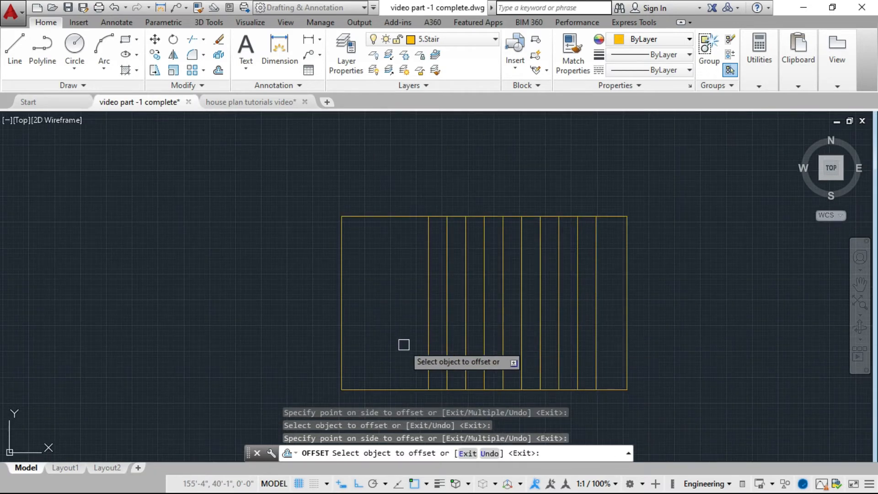
pyautogui.scroll(2, 603, 339)
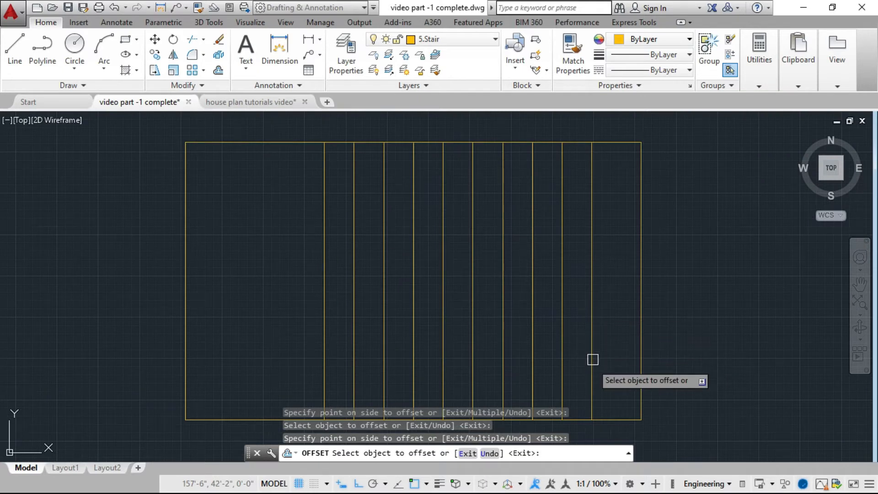
pyautogui.scroll(-2, 571, 302)
pyautogui.scroll(3, 571, 301)
pyautogui.scroll(-3, 571, 328)
pyautogui.scroll(2, 570, 303)
pyautogui.click(575, 322)
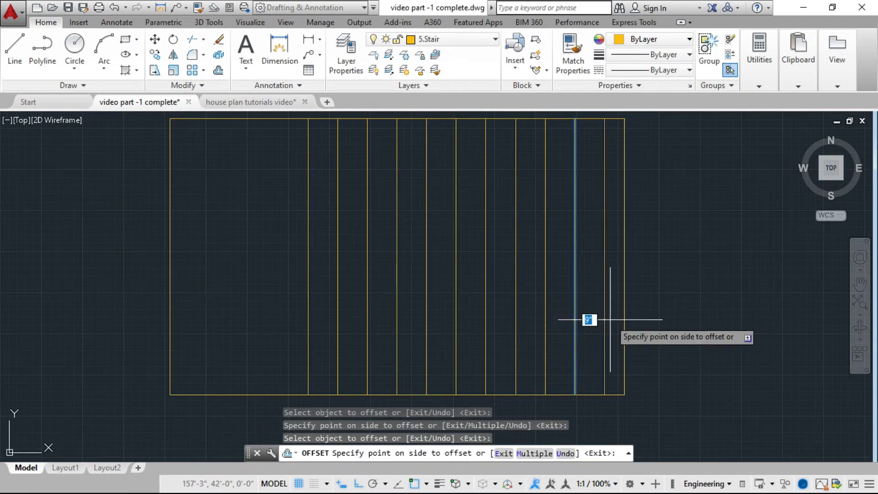
pyautogui.click(614, 319)
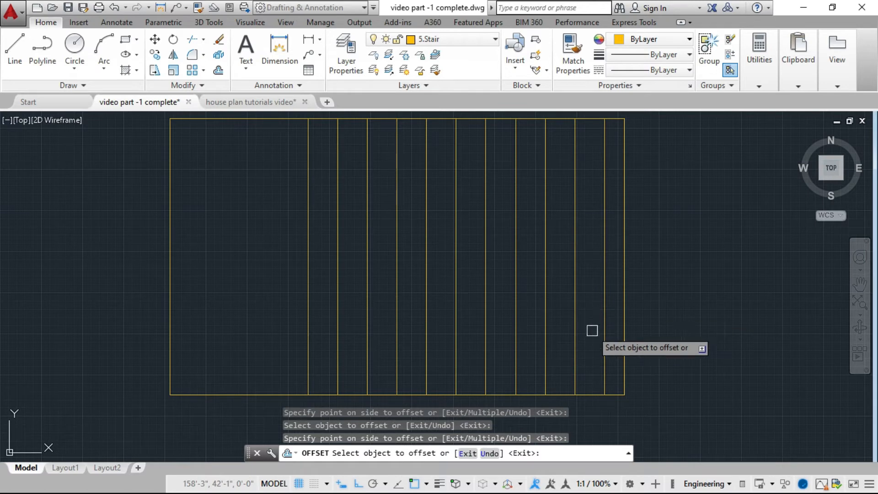
pyautogui.press('Escape')
pyautogui.press('Escape')
# Step: Delete the right edge of the stair outline
pyautogui.click(624, 269)
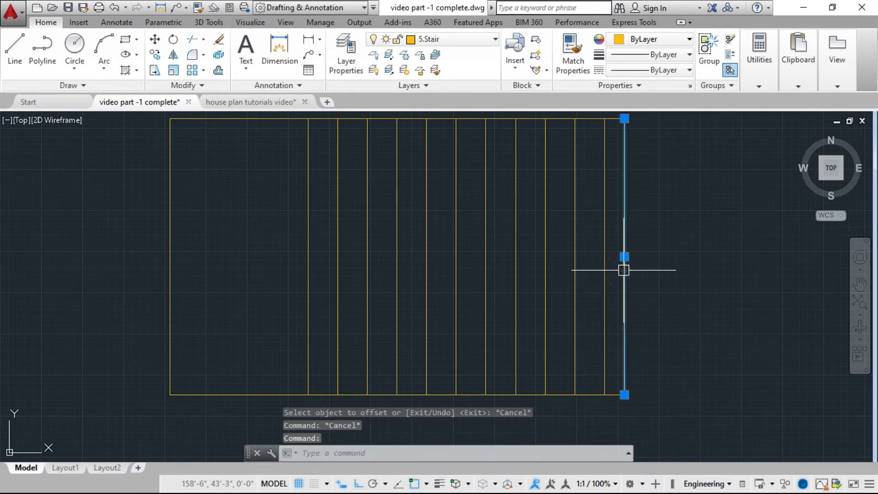
pyautogui.press('Delete')
pyautogui.scroll(-2, 465, 355)
pyautogui.scroll(2, 449, 304)
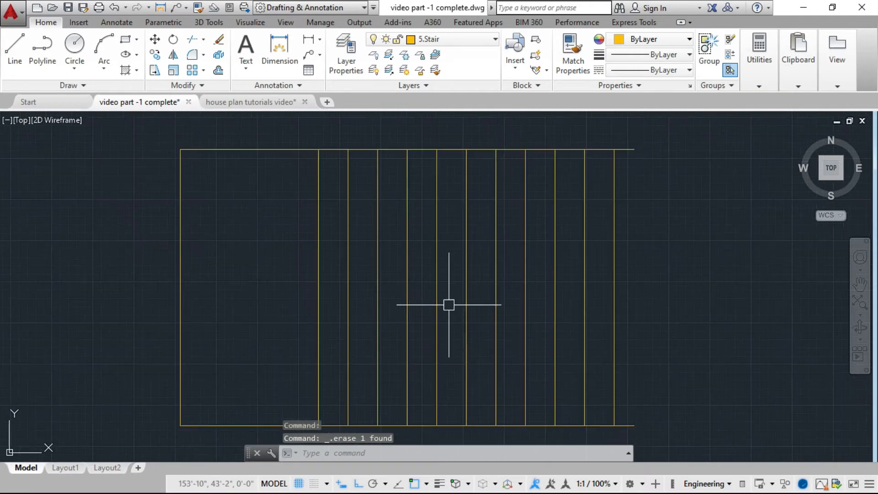
# Step: Draw a horizontal line from the midpoint of the landing line to the last tread line, dividing the two flights
pyautogui.click(23, 50)
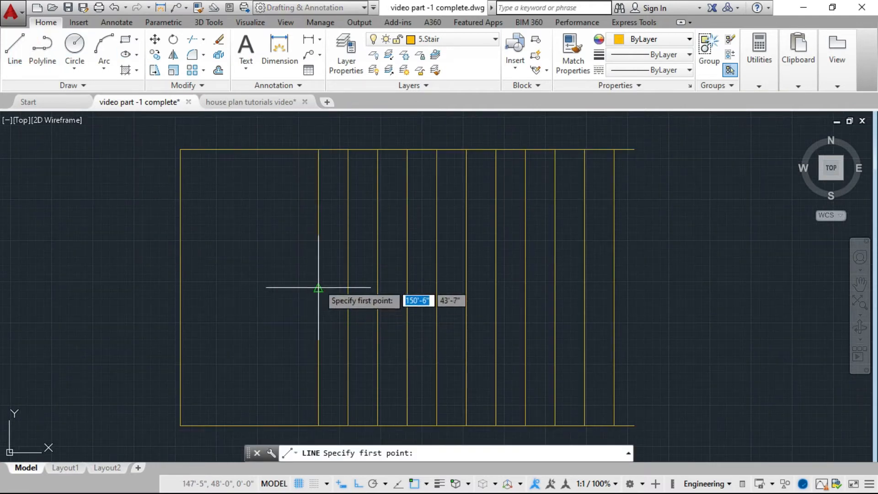
pyautogui.click(318, 288)
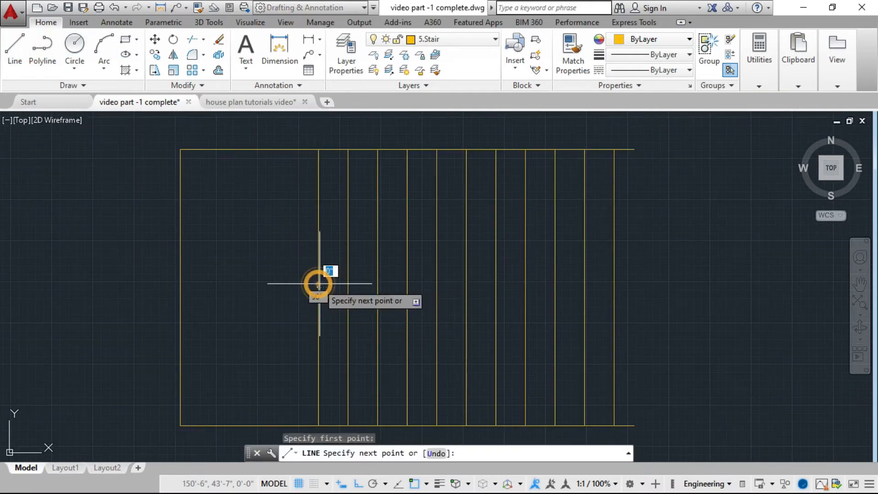
pyautogui.click(614, 288)
pyautogui.press('Escape')
pyautogui.press('Escape')
# Step: Offset the horizontal centre line 3" both upward and downward to form the gap between the flights
pyautogui.scroll(2, 372, 297)
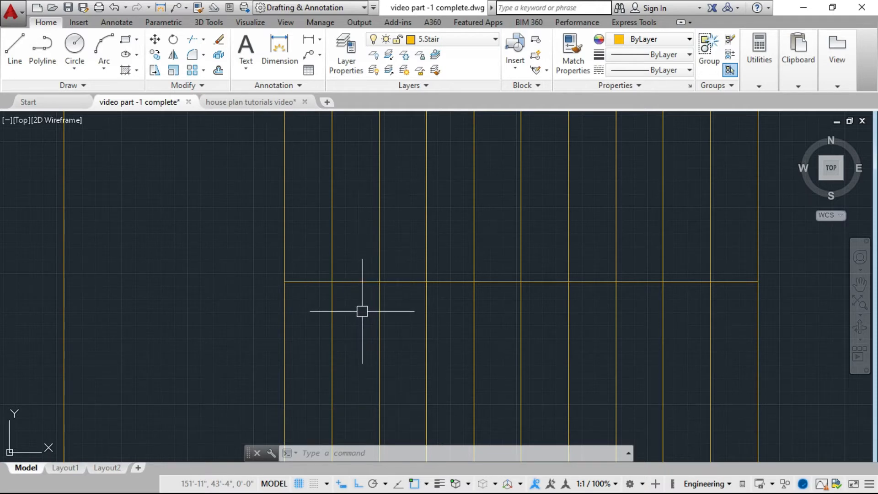
pyautogui.press('Escape')
pyautogui.press('Escape')
pyautogui.press('Escape')
pyautogui.write('o')
pyautogui.press('Return')
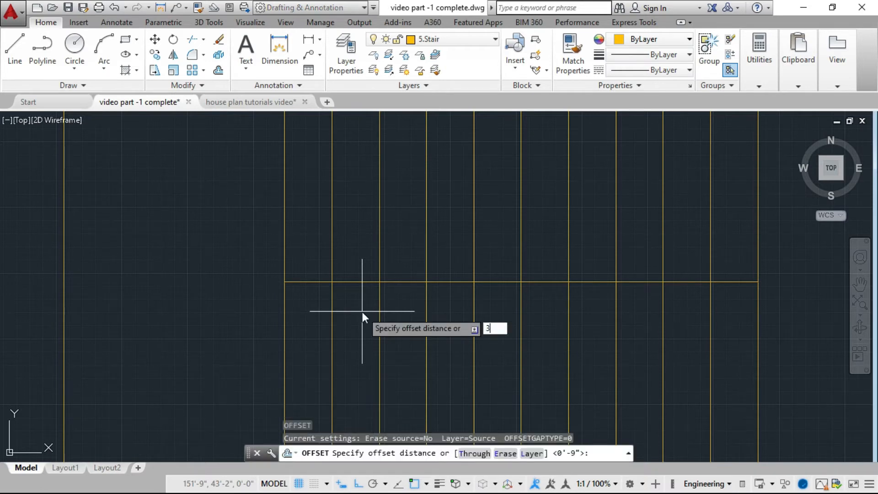
pyautogui.write('3')
pyautogui.press('Return')
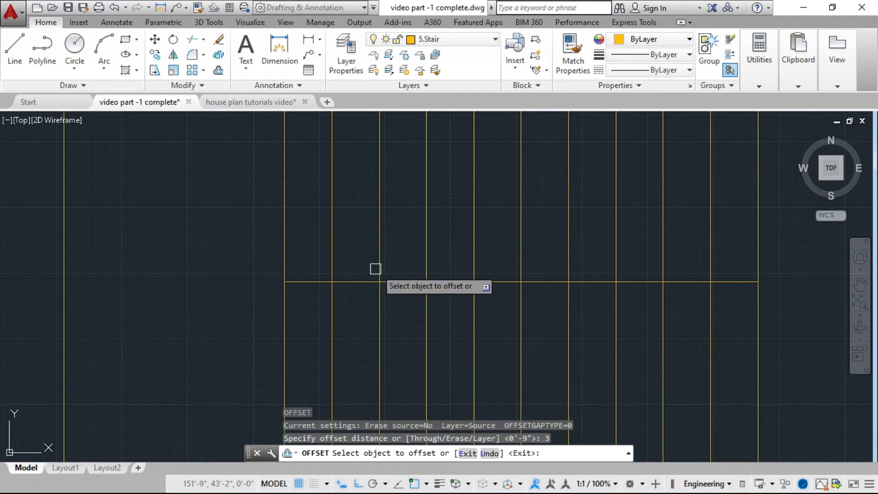
pyautogui.click(355, 279)
pyautogui.click(355, 274)
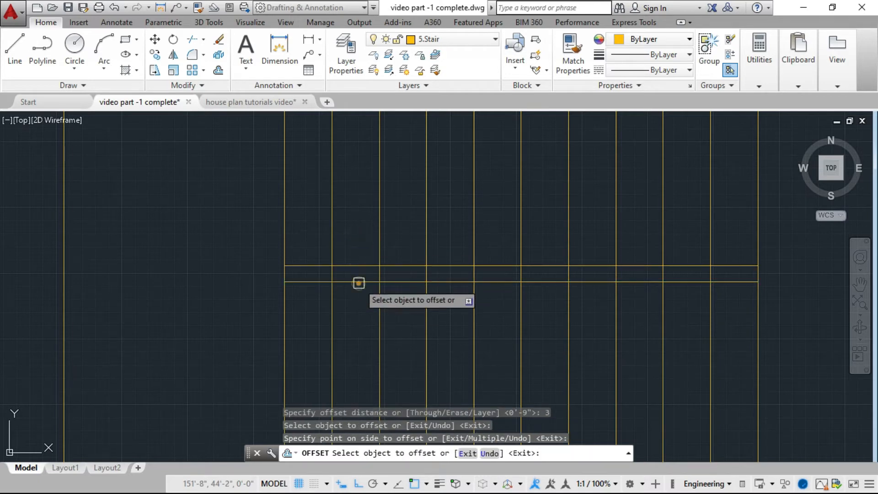
pyautogui.click(359, 282)
pyautogui.click(368, 325)
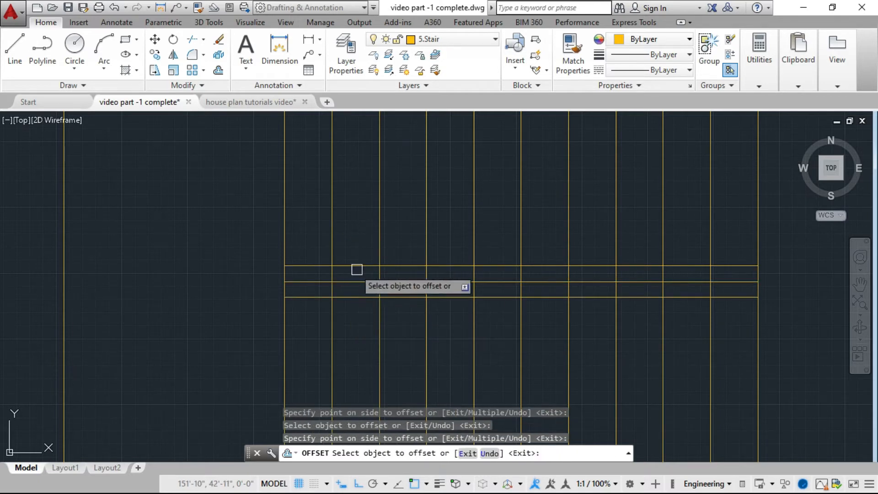
pyautogui.press('Escape')
pyautogui.press('Escape')
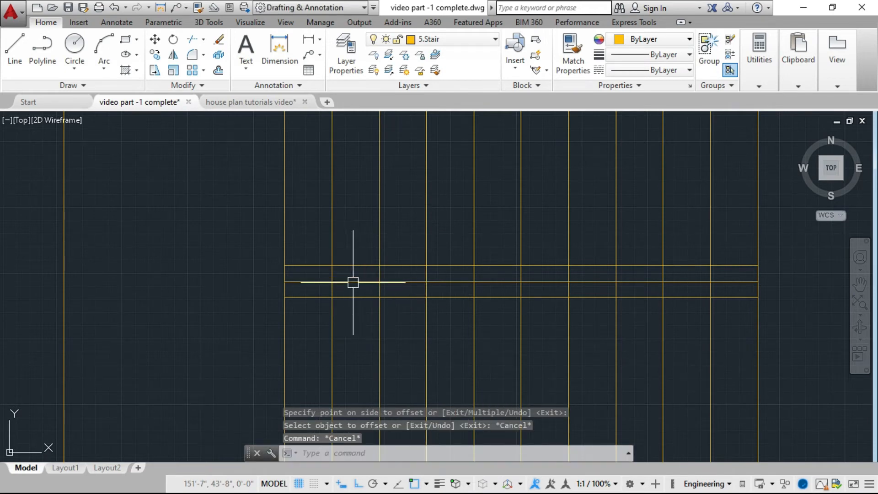
# Step: Delete the original centre line between the two offset lines
pyautogui.click(353, 282)
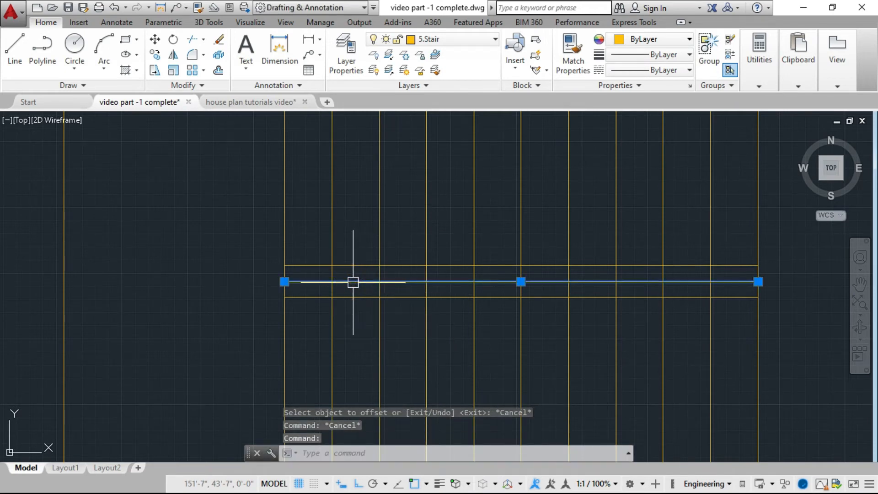
pyautogui.press('Delete')
pyautogui.scroll(-2, 295, 287)
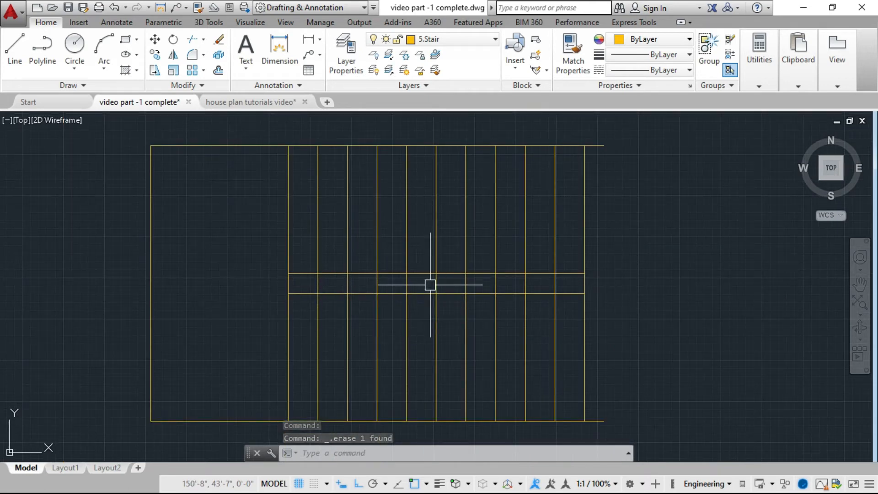
# Step: Trim the tread lines between the two horizontal gap lines so the central gap separates the flights
pyautogui.scroll(2, 517, 283)
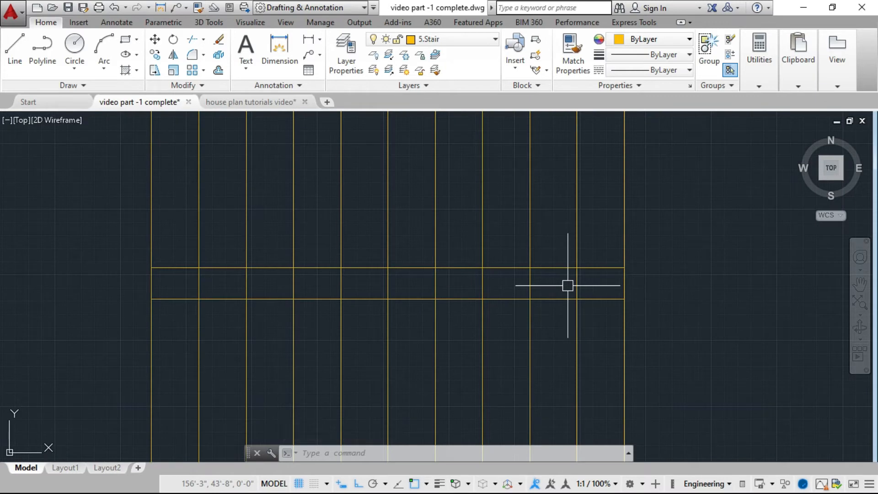
pyautogui.press('Return')
pyautogui.press('Return')
pyautogui.click(641, 278)
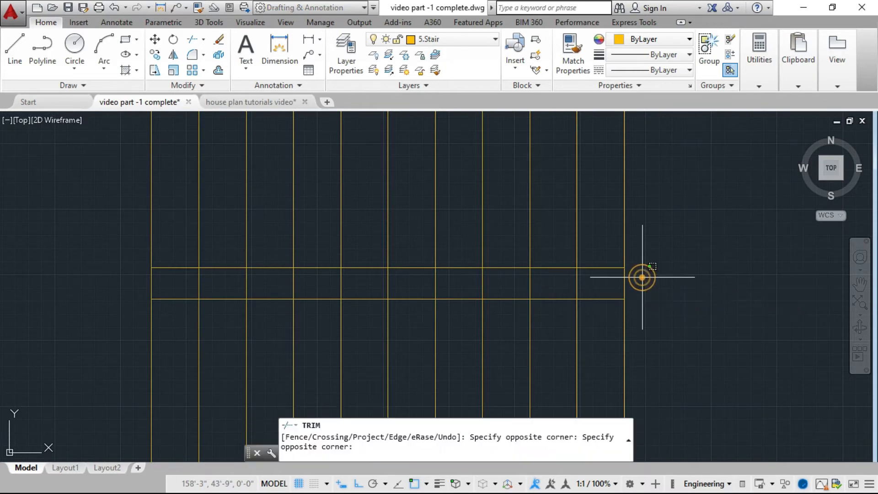
pyautogui.click(181, 281)
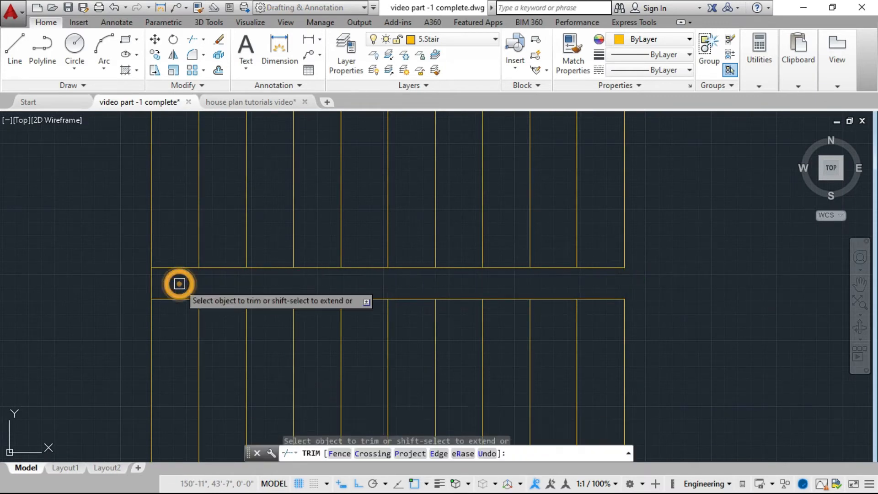
# Step: Trim the upper gap line's end segment back to the second-last tread and delete the upper flight's last tread line
pyautogui.scroll(-2, 415, 292)
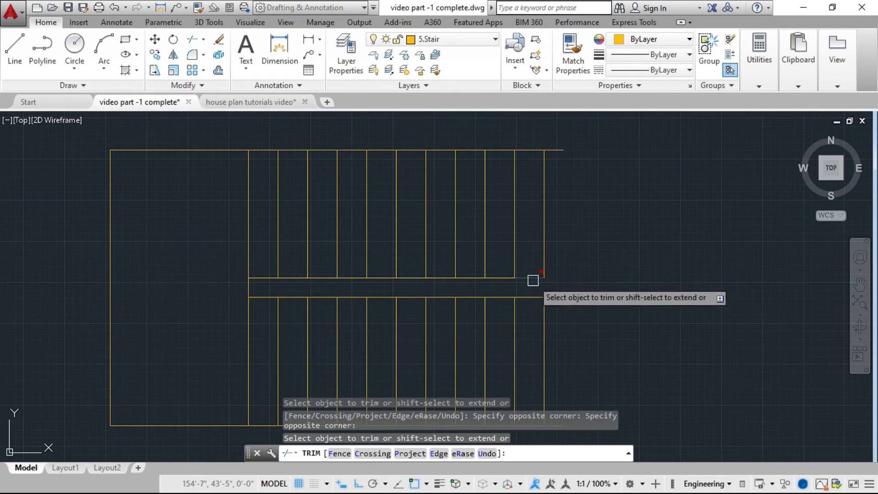
pyautogui.click(533, 281)
pyautogui.press('Escape')
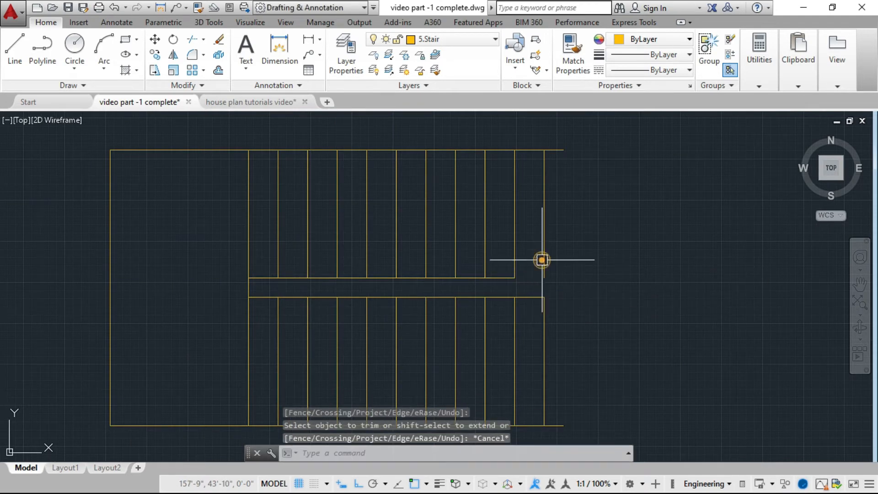
pyautogui.click(542, 260)
pyautogui.press('Delete')
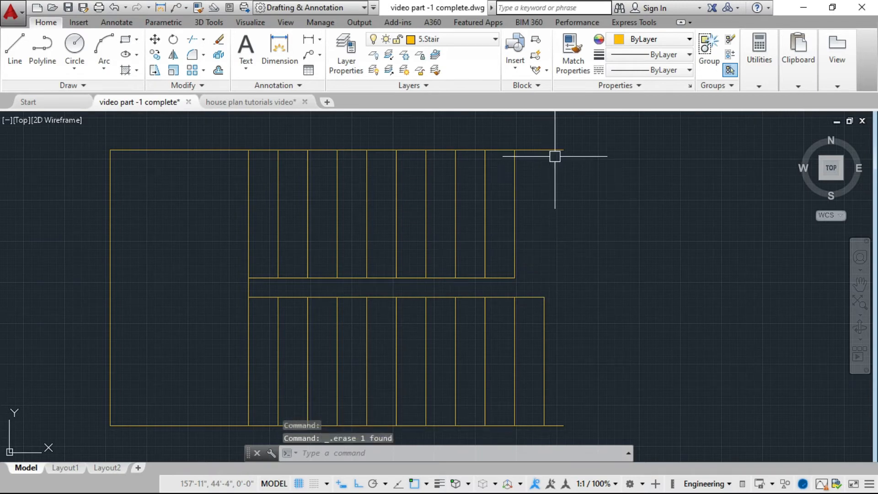
# Step: Trim the overhanging ends of the upper and lower stair outline lines back to each flight's last tread
pyautogui.press('Return')
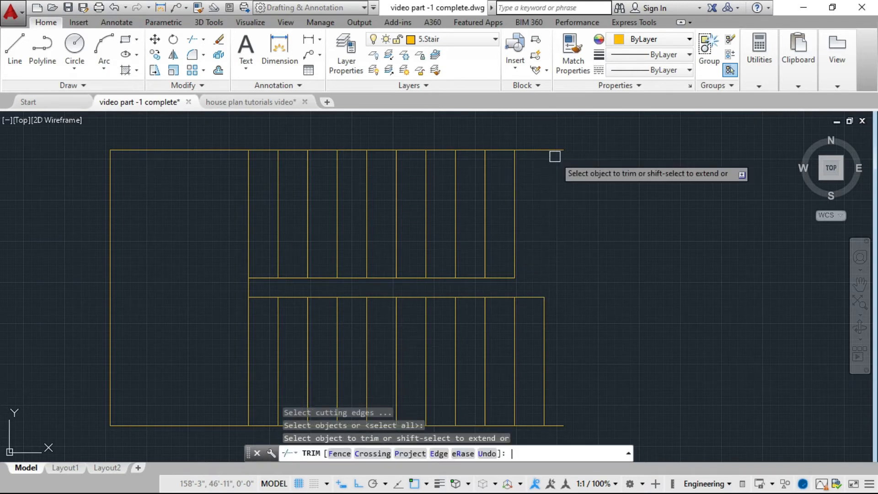
pyautogui.click(545, 150)
pyautogui.scroll(-3, 581, 280)
pyautogui.scroll(3, 572, 333)
pyautogui.click(573, 346)
pyautogui.scroll(-3, 576, 362)
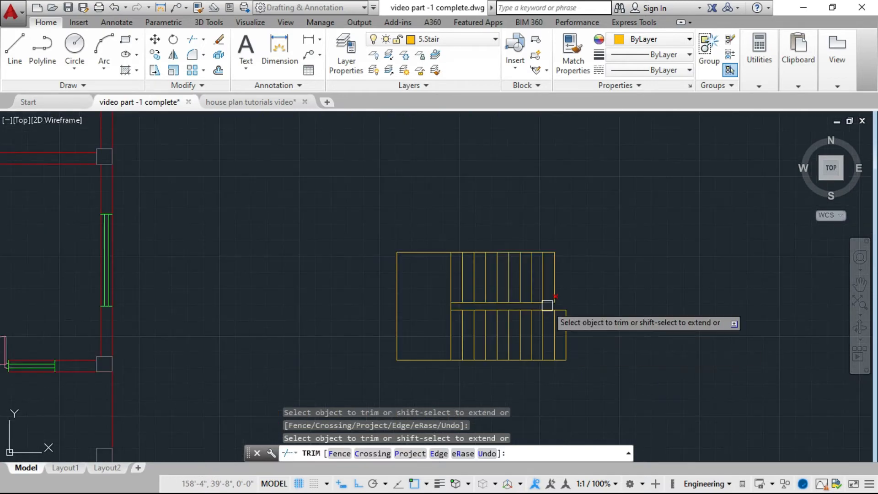
pyautogui.press('Escape')
pyautogui.press('Escape')
pyautogui.press('Escape')
# Step: Examine the treads, landing and central gap of the trimmed staircase beside the house plan
pyautogui.scroll(2, 544, 311)
pyautogui.scroll(-2, 504, 296)
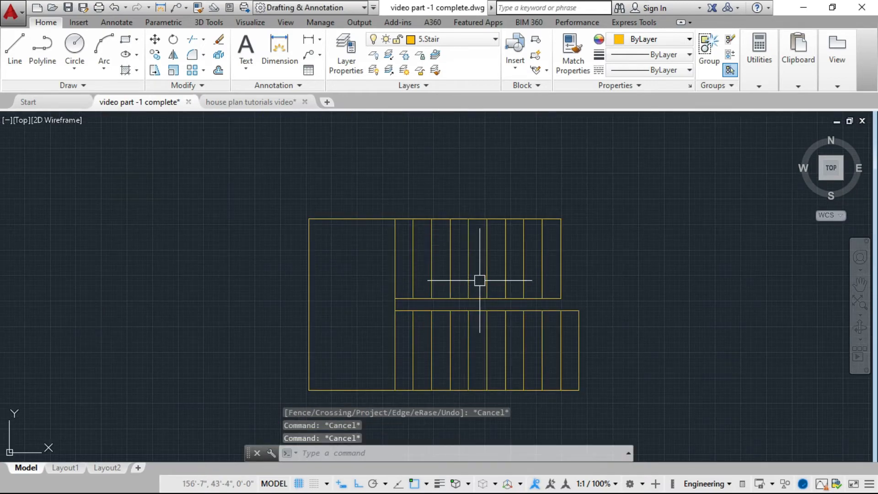
pyautogui.scroll(4, 530, 277)
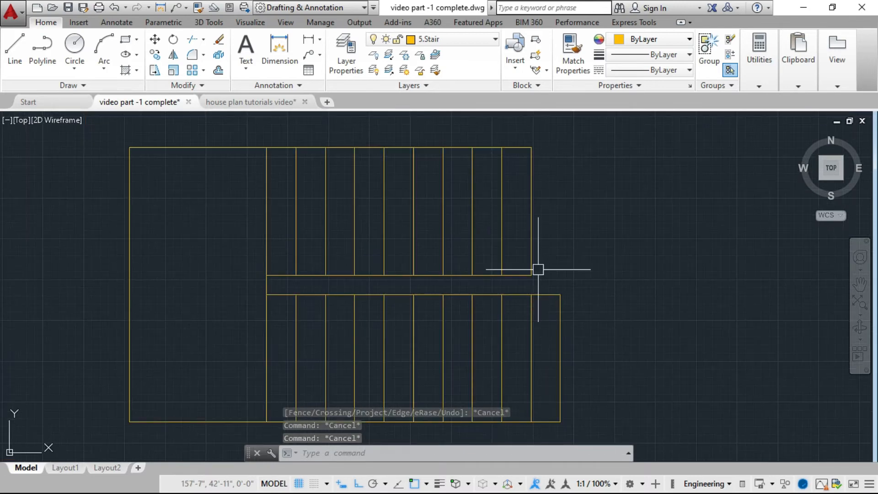
pyautogui.scroll(-2, 554, 345)
pyautogui.scroll(2, 514, 257)
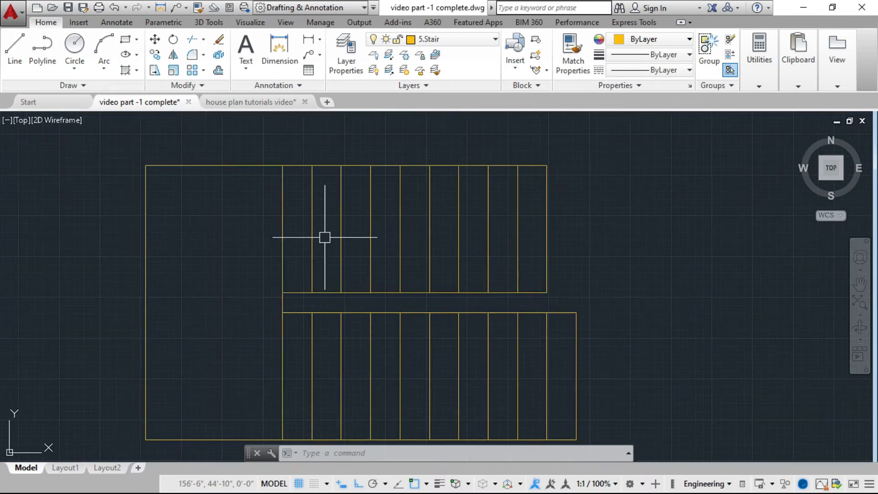
pyautogui.scroll(2, 326, 237)
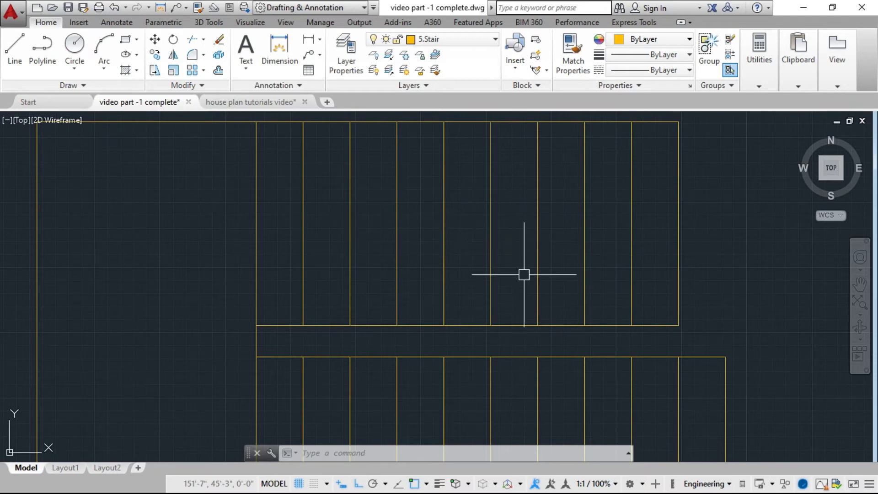
pyautogui.scroll(-4, 646, 242)
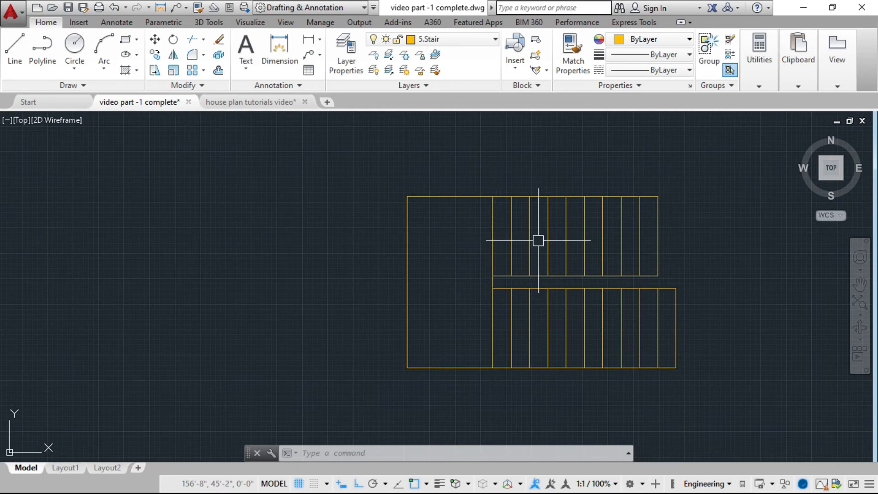
pyautogui.scroll(3, 493, 311)
pyautogui.scroll(-3, 471, 304)
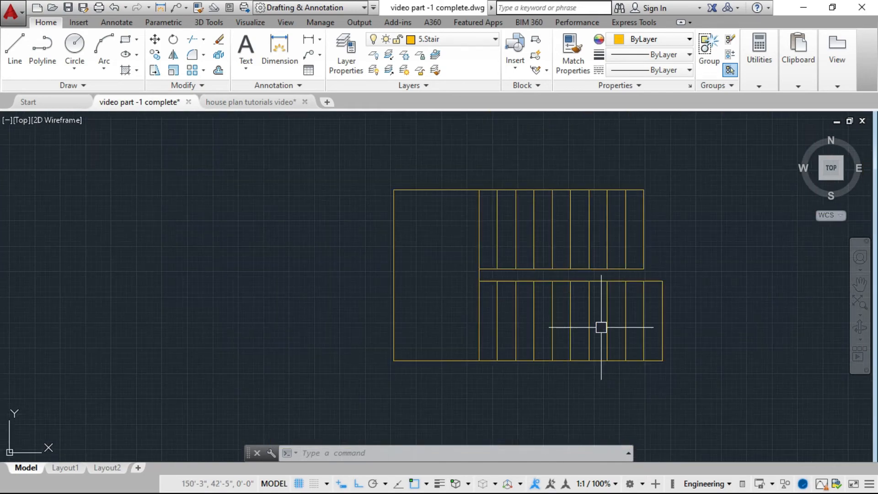
pyautogui.scroll(2, 647, 303)
pyautogui.scroll(3, 647, 315)
pyautogui.scroll(-3, 654, 307)
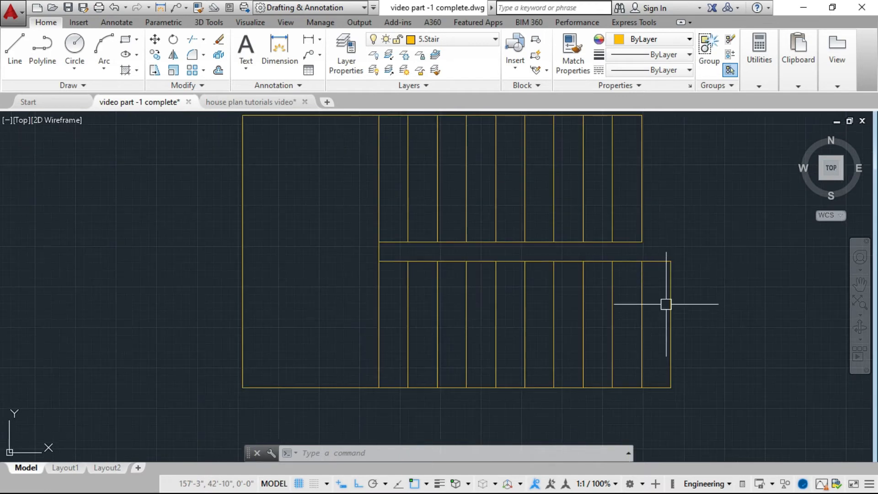
pyautogui.scroll(-5, 501, 344)
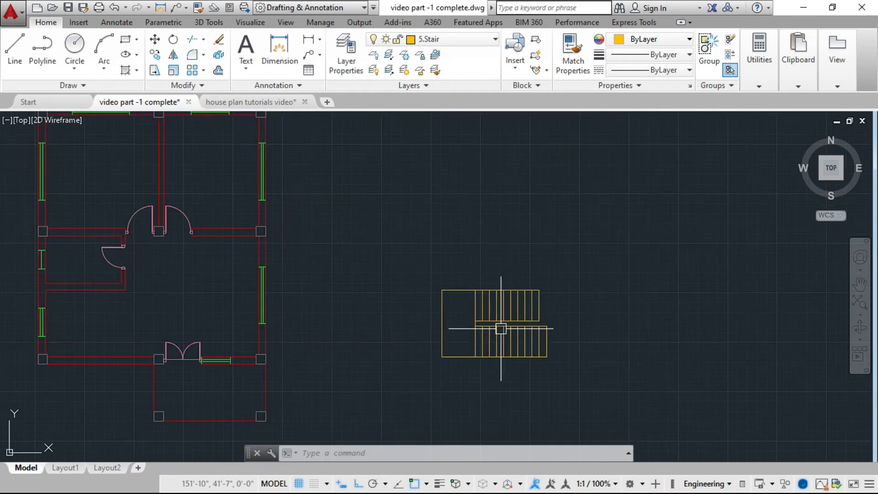
pyautogui.press('Escape')
pyautogui.press('Escape')
pyautogui.press('Escape')
pyautogui.scroll(2, 469, 325)
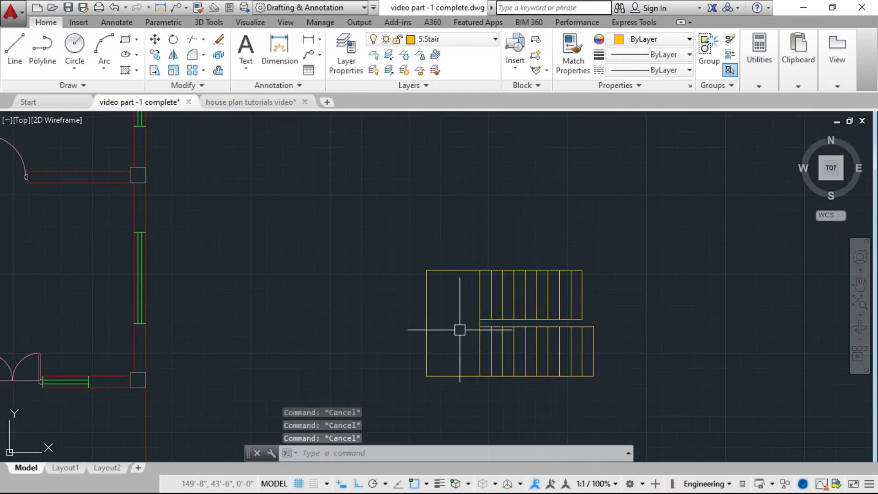
pyautogui.scroll(2, 461, 329)
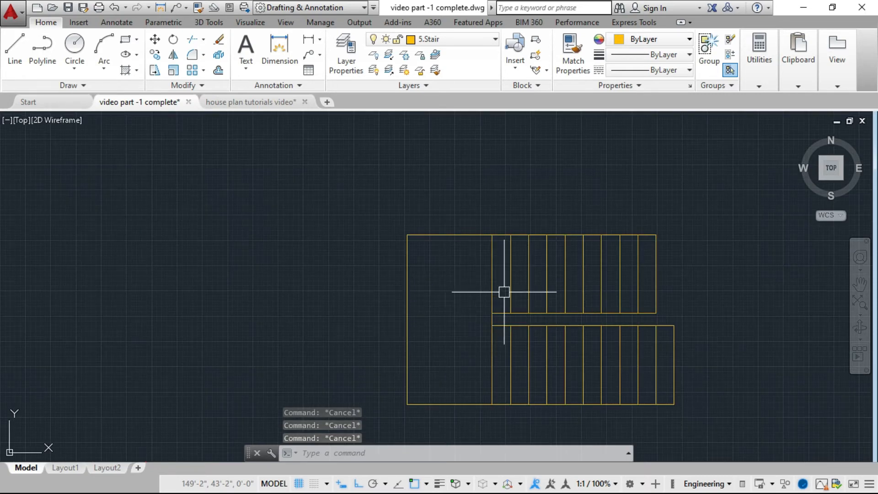
pyautogui.scroll(2, 540, 284)
pyautogui.scroll(-2, 386, 286)
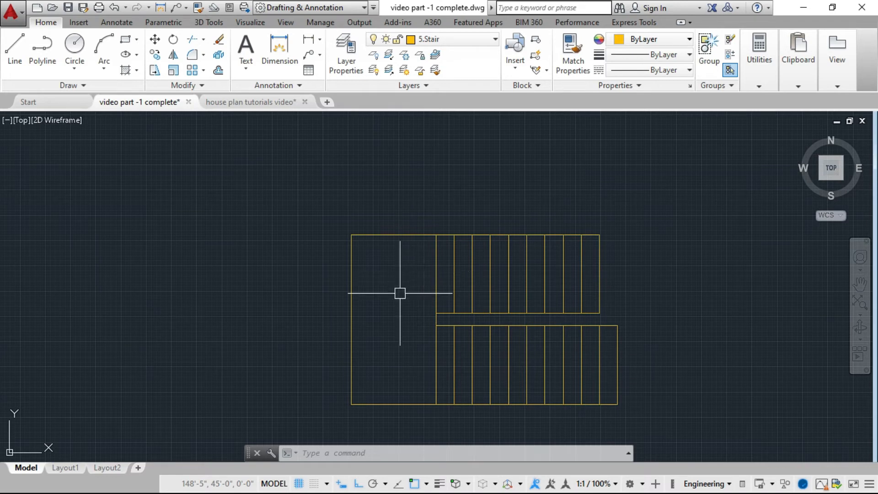
# Step: Draw a U-shaped walking line from the midpoint of the upper flight's last tread through the landing to the lower flight's last tread
pyautogui.press('Escape')
pyautogui.press('Escape')
pyautogui.press('Escape')
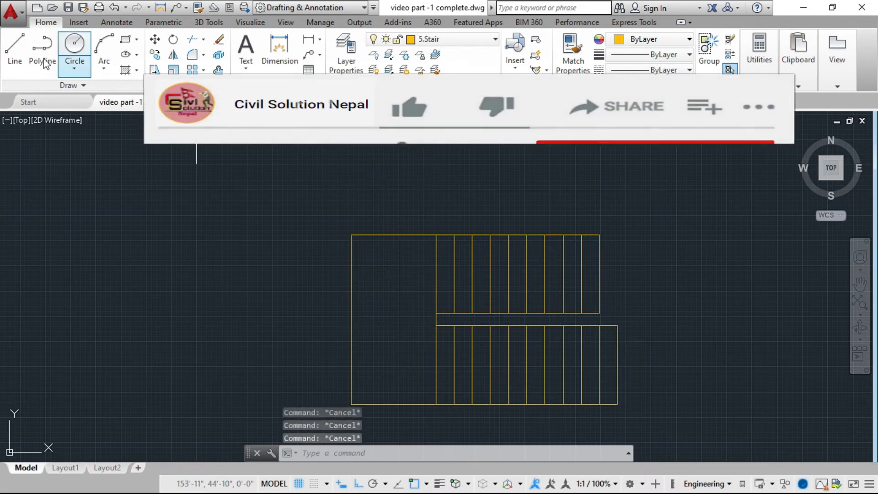
pyautogui.click(15, 52)
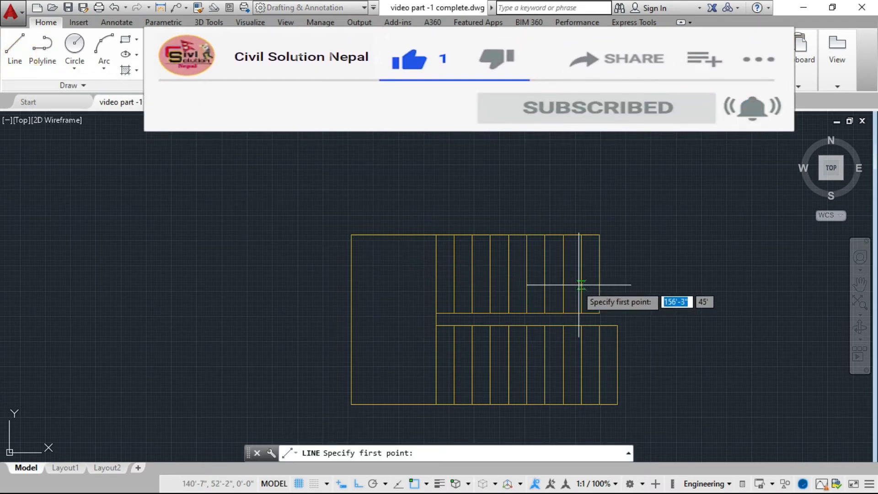
pyautogui.click(599, 274)
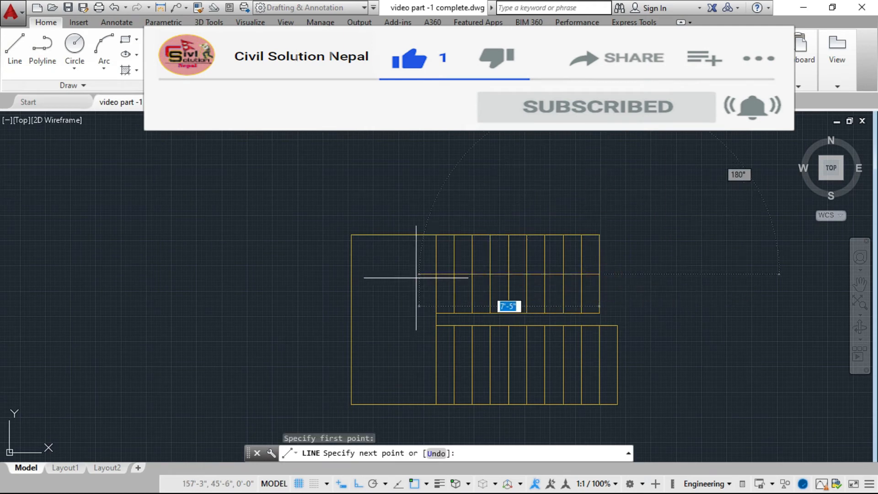
pyautogui.click(394, 274)
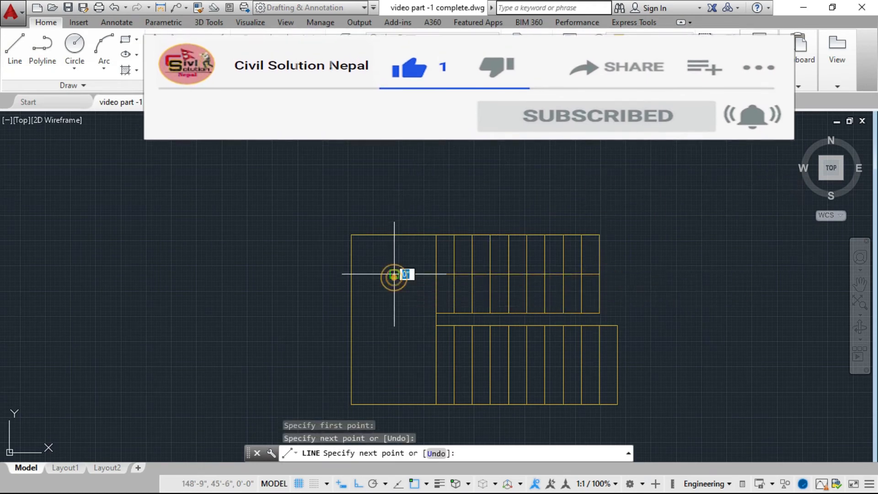
pyautogui.click(394, 357)
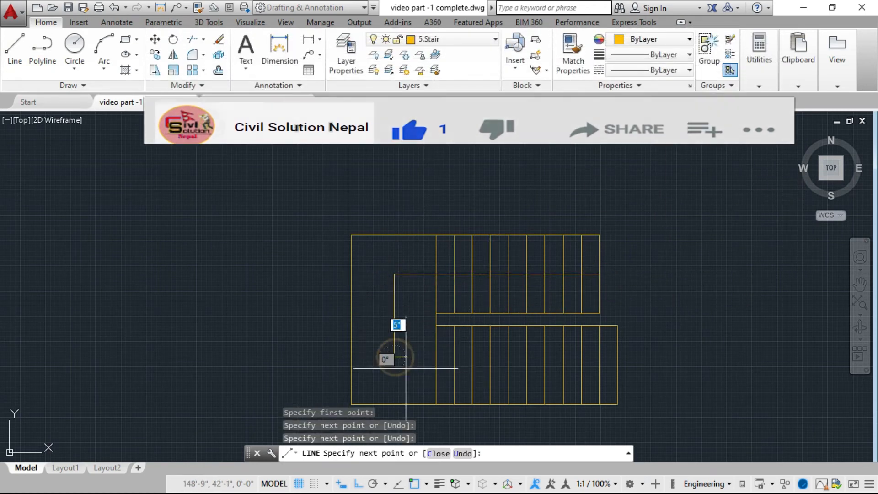
pyautogui.click(614, 356)
pyautogui.press('Escape')
pyautogui.press('Escape')
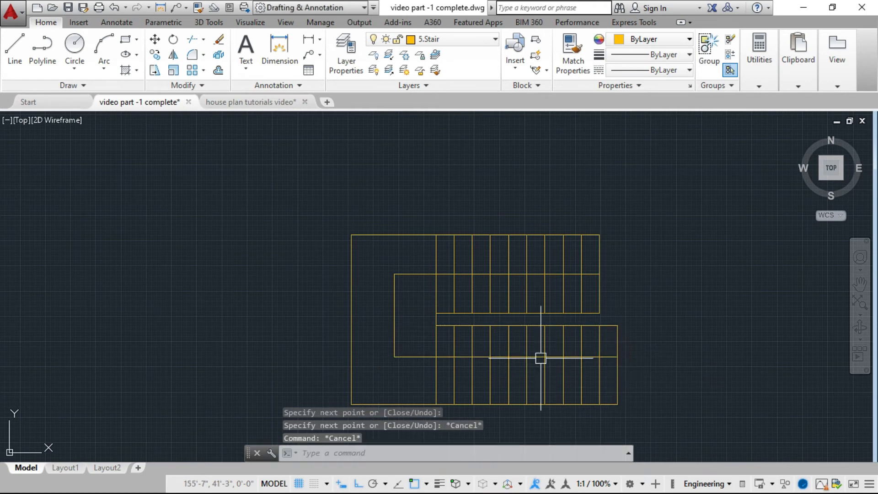
# Step: Move the walking line's lower segment down 4" to the midpoint of the lower flight's last tread
pyautogui.scroll(2, 535, 353)
pyautogui.scroll(2, 473, 358)
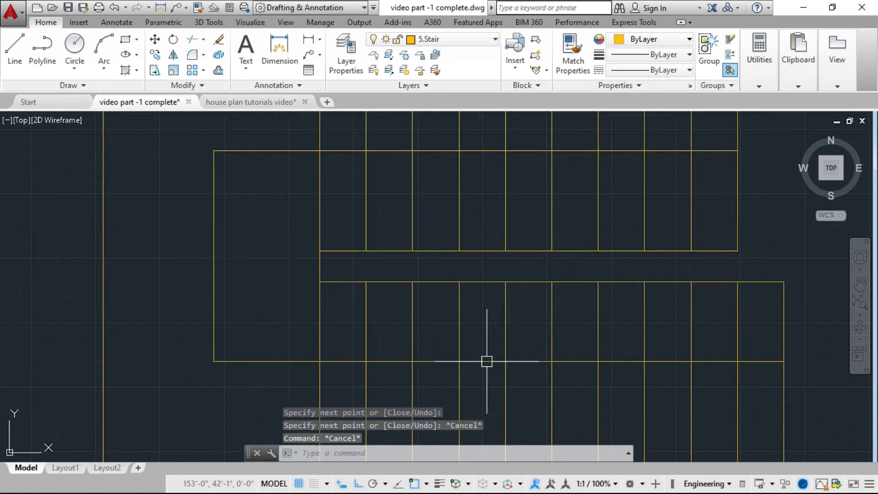
pyautogui.click(486, 361)
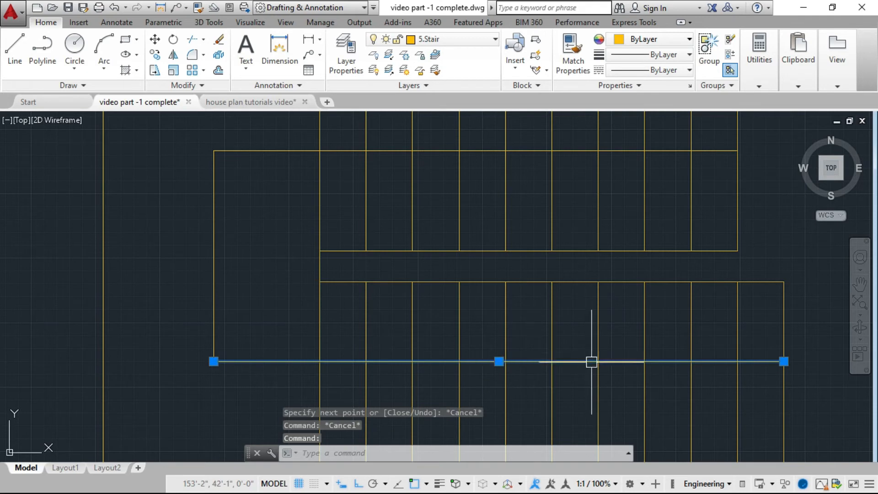
pyautogui.write('m')
pyautogui.press('Return')
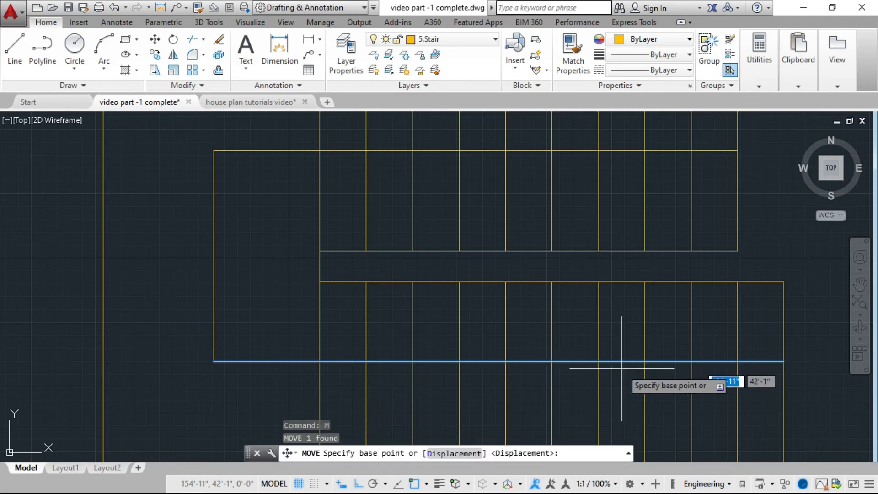
pyautogui.click(780, 361)
pyautogui.click(782, 383)
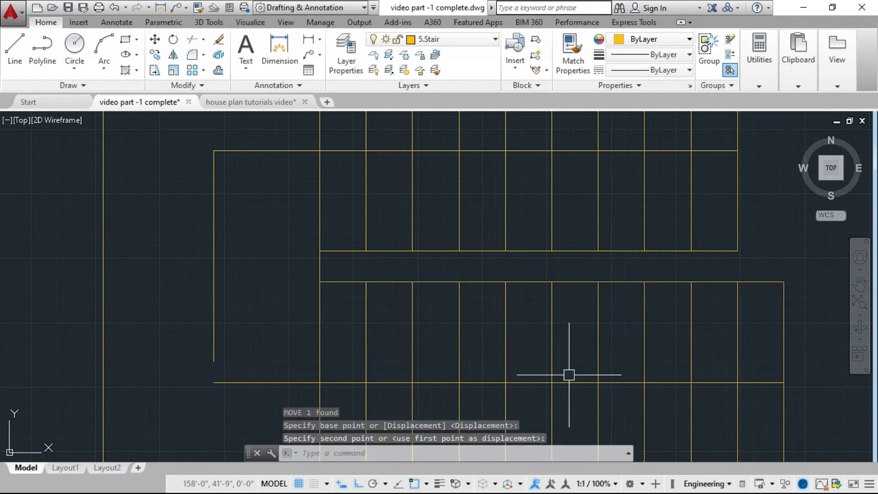
# Step: Stretch the lower end of the walking line's vertical landing segment 4" down to meet the moved segment
pyautogui.click(214, 337)
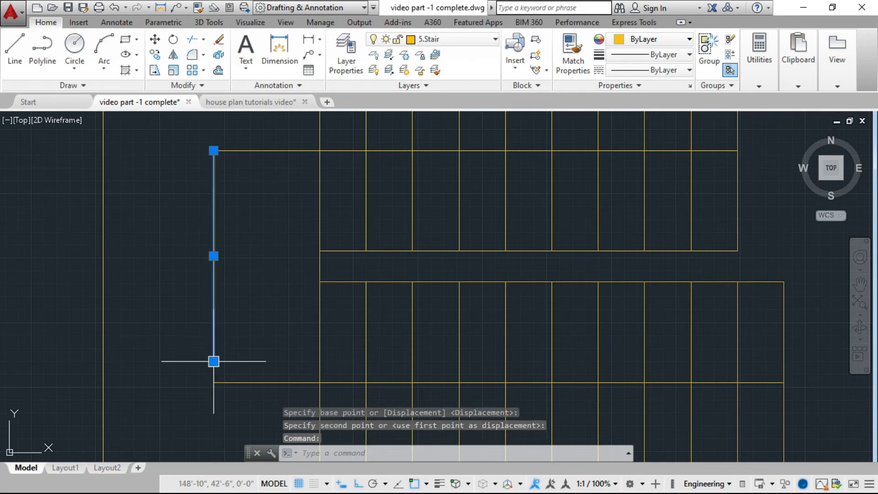
pyautogui.click(214, 363)
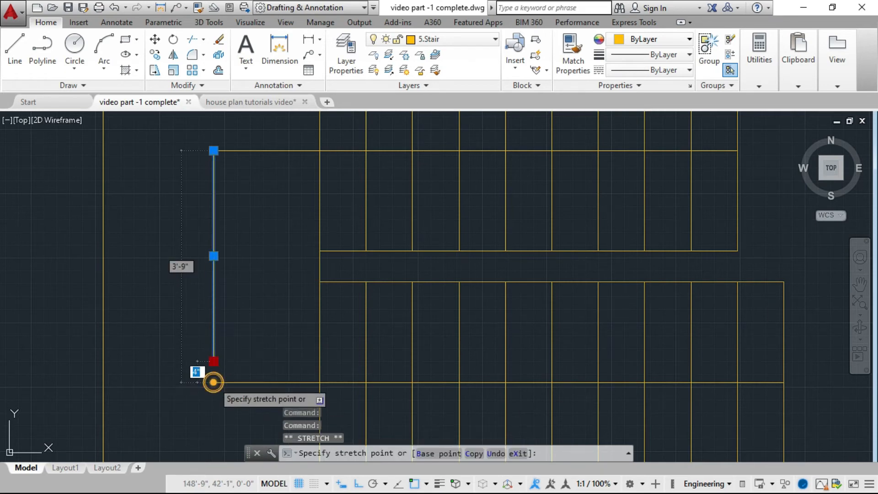
pyautogui.click(213, 382)
pyautogui.press('Escape')
pyautogui.press('Escape')
pyautogui.scroll(-4, 192, 381)
pyautogui.scroll(2, 394, 294)
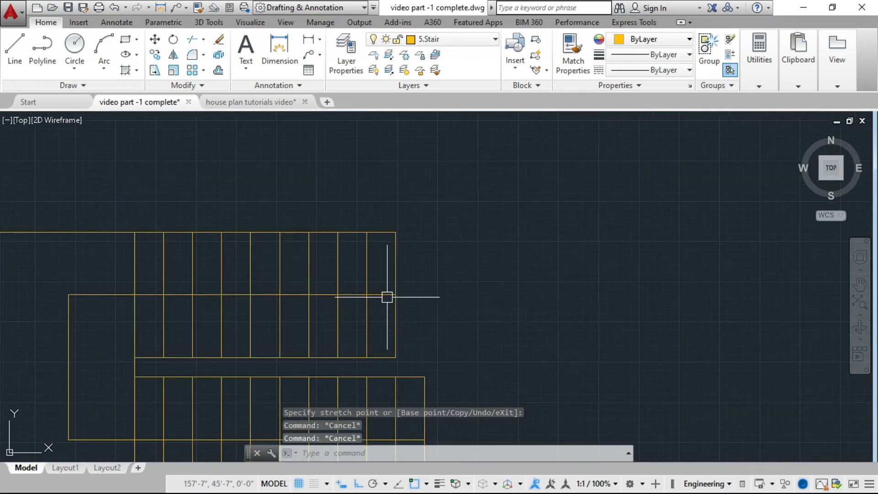
pyautogui.click(385, 295)
pyautogui.click(397, 273)
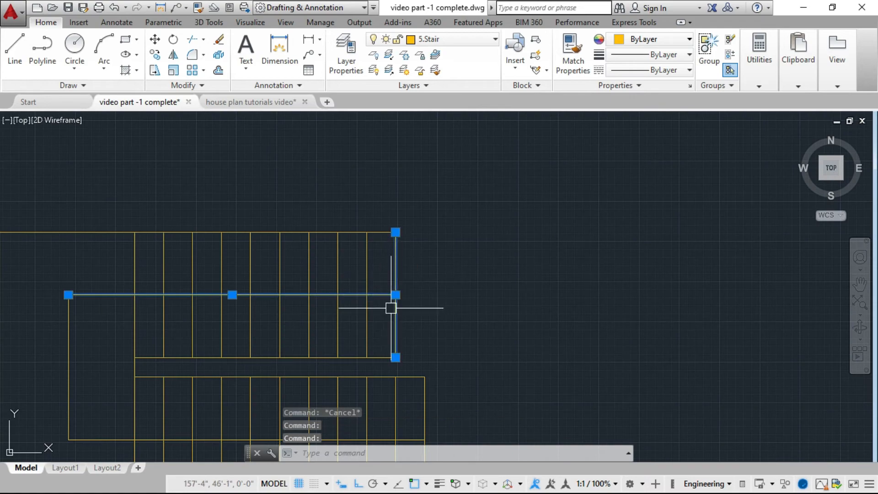
pyautogui.scroll(-2, 354, 295)
pyautogui.press('Escape')
pyautogui.scroll(-1, 377, 312)
pyautogui.scroll(6, 377, 363)
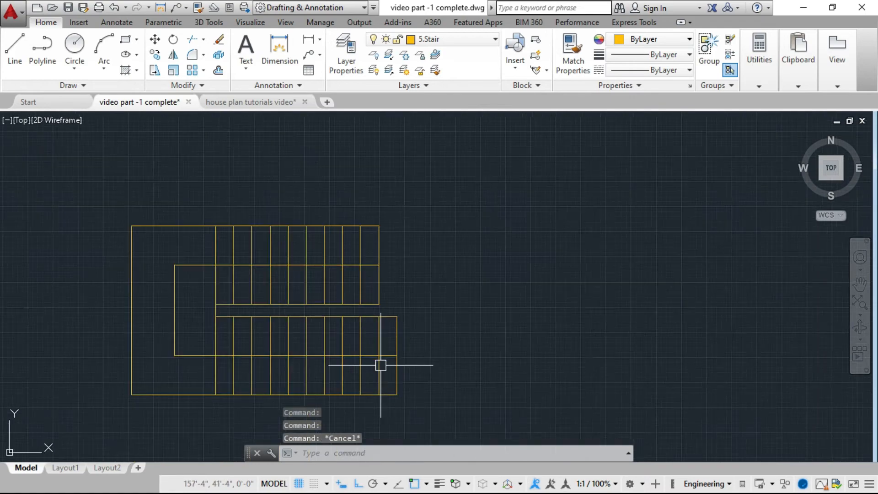
pyautogui.scroll(-2, 441, 323)
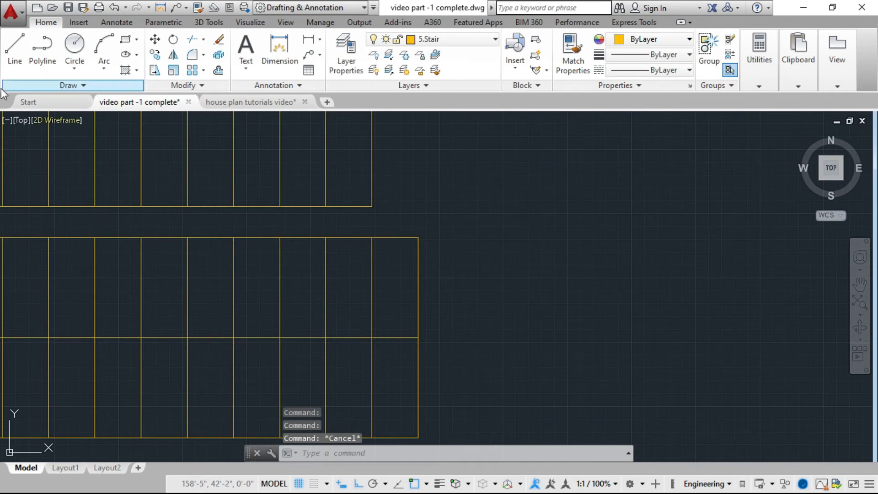
# Step: Draw a 3" line straight up from the walking line, about midway across the lower flight's last tread
pyautogui.click(18, 51)
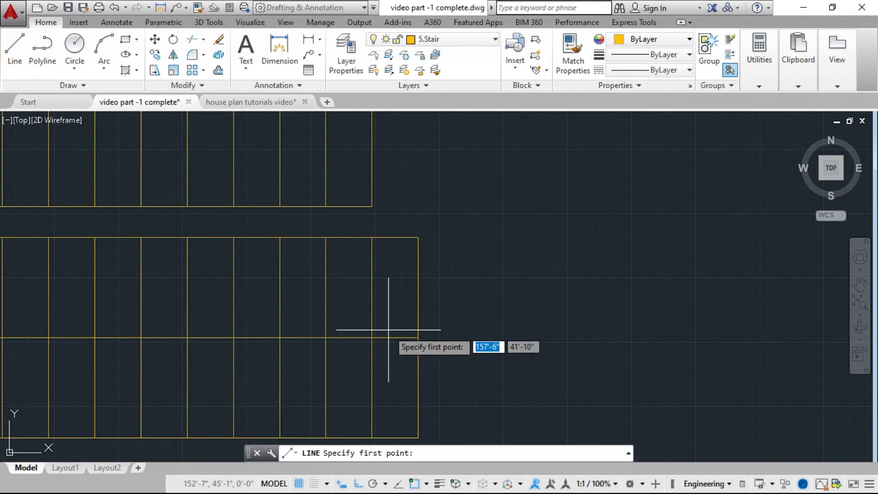
pyautogui.scroll(4, 390, 333)
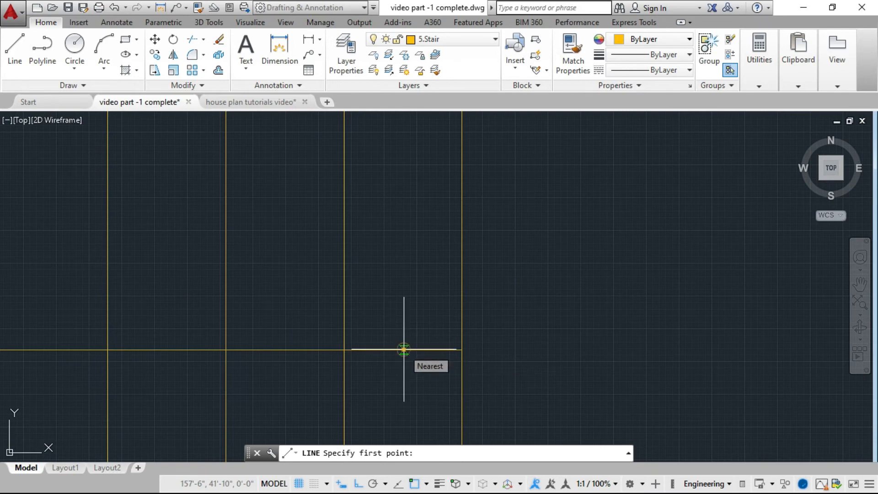
pyautogui.click(404, 349)
pyautogui.write('3')
pyautogui.press('Return')
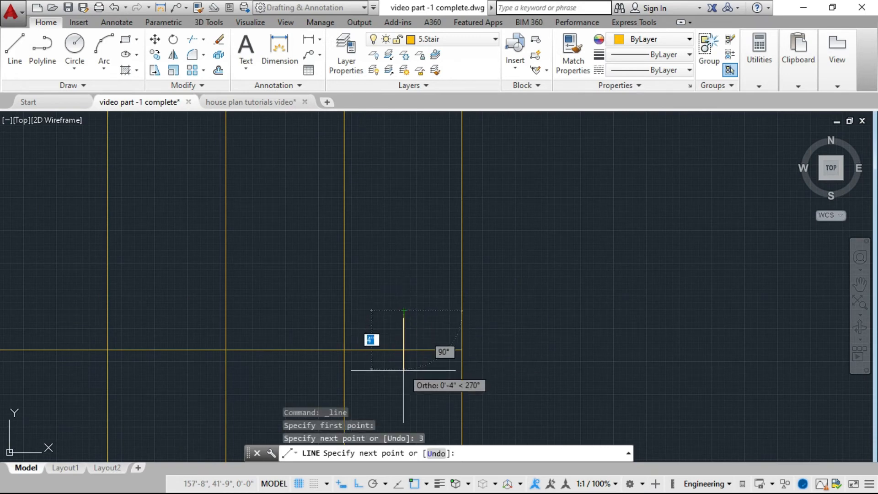
pyautogui.press('Escape')
pyautogui.press('Return')
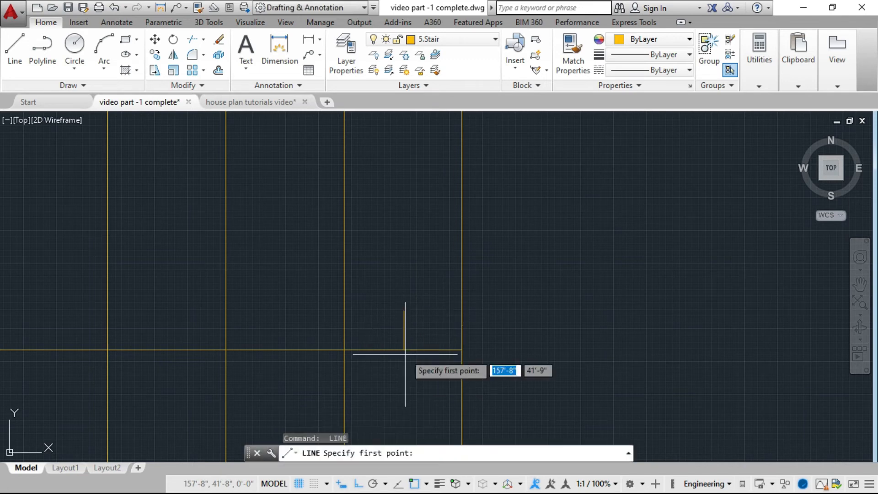
# Step: Complete a triangular arrowhead with a 3" line downward from the walking line and edges through the walking line's end to the upper corner
pyautogui.click(403, 352)
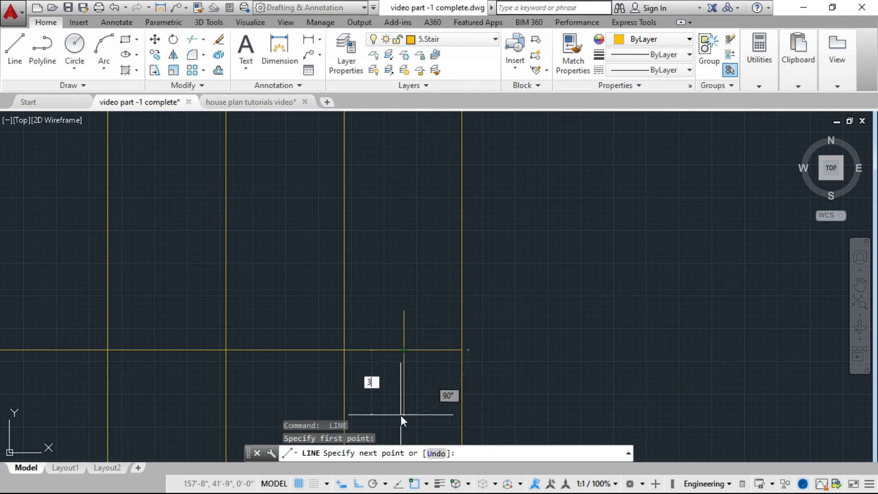
pyautogui.write('3')
pyautogui.press('Return')
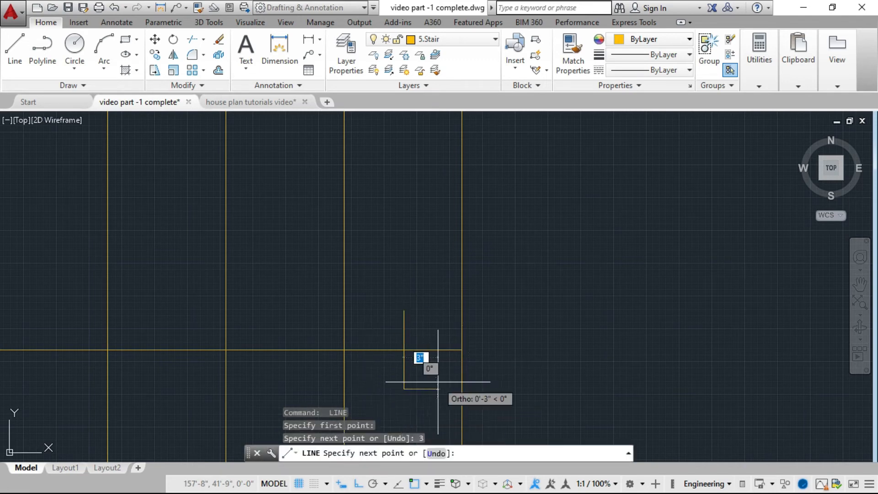
pyautogui.click(461, 350)
pyautogui.click(404, 311)
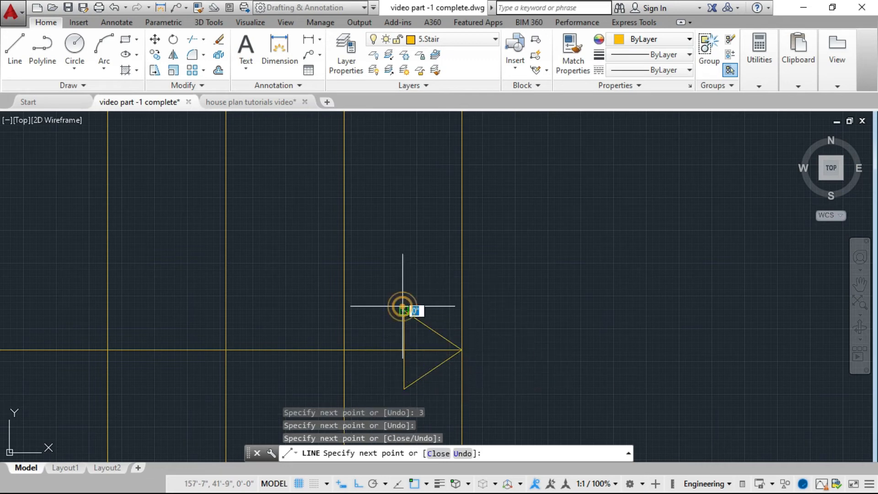
pyautogui.press('Escape')
# Step: Trim the part of the walking line inside the arrowhead at the lower flight's end
pyautogui.scroll(4, 435, 357)
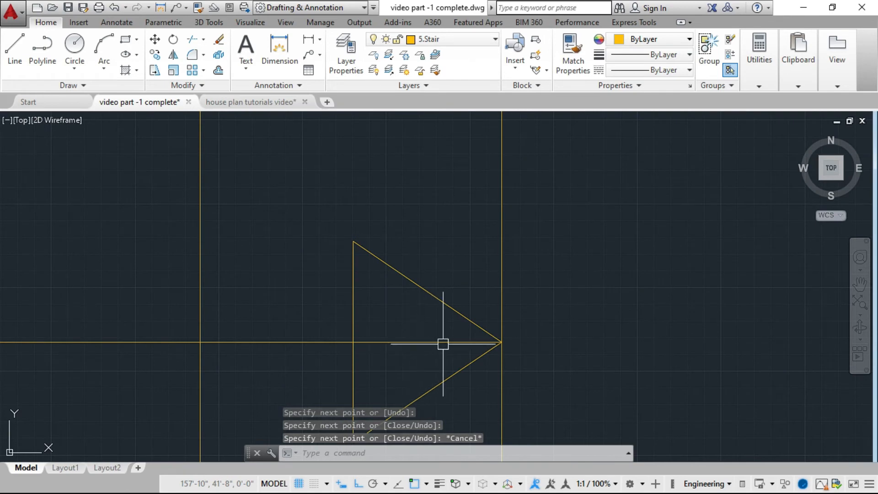
pyautogui.write('tr')
pyautogui.press('Return')
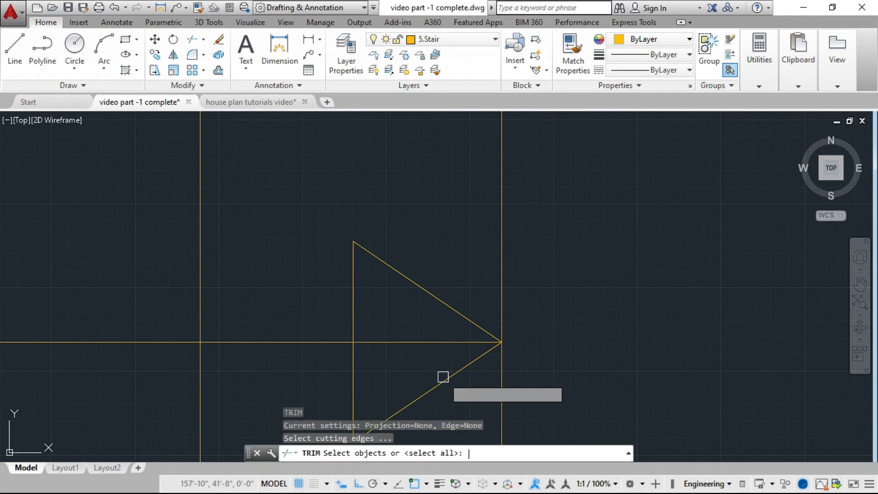
pyautogui.press('Return')
pyautogui.scroll(-2, 448, 344)
pyautogui.scroll(-3, 455, 344)
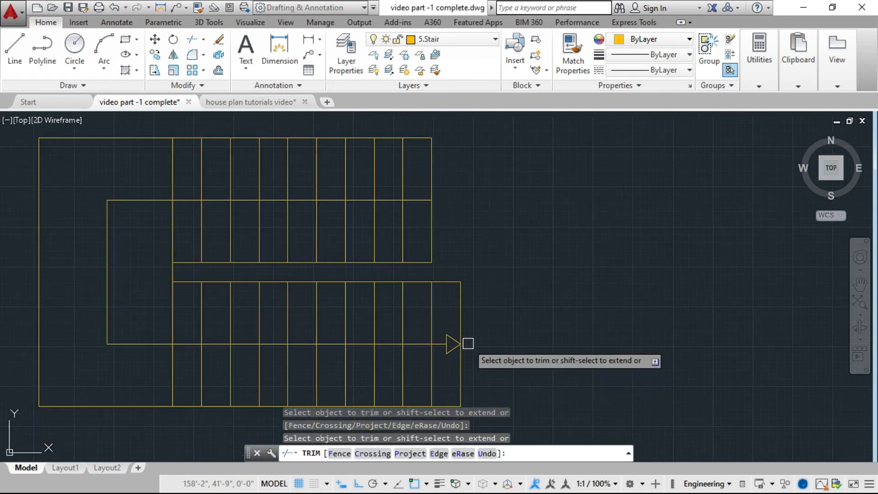
pyautogui.scroll(1, 525, 345)
pyautogui.scroll(-2, 533, 348)
pyautogui.press('Escape')
pyautogui.press('Escape')
pyautogui.press('Escape')
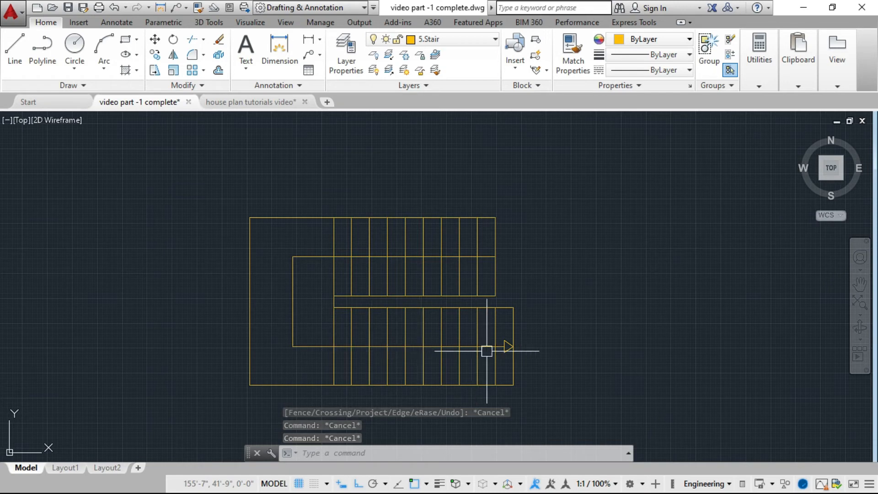
# Step: Draw a 3" horizontal line leftward from the midpoint of the walking line's vertical segment on the landing
pyautogui.scroll(2, 320, 274)
pyautogui.click(14, 48)
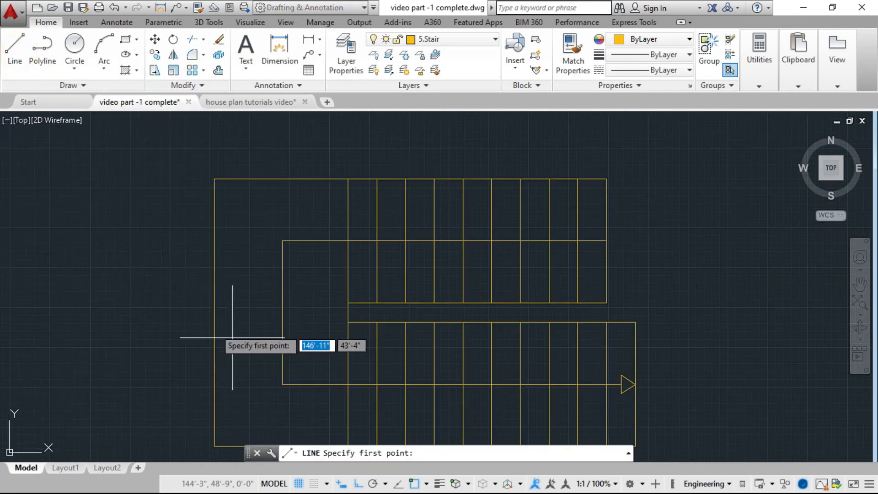
pyautogui.scroll(2, 265, 305)
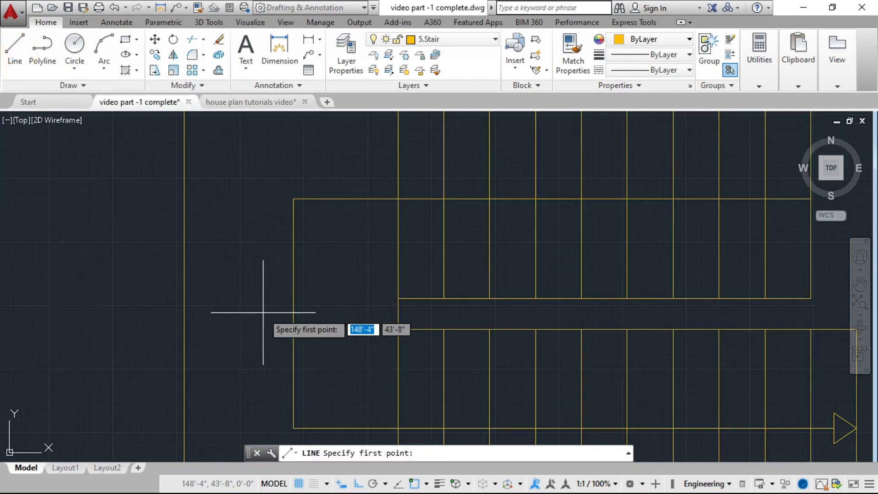
pyautogui.click(293, 314)
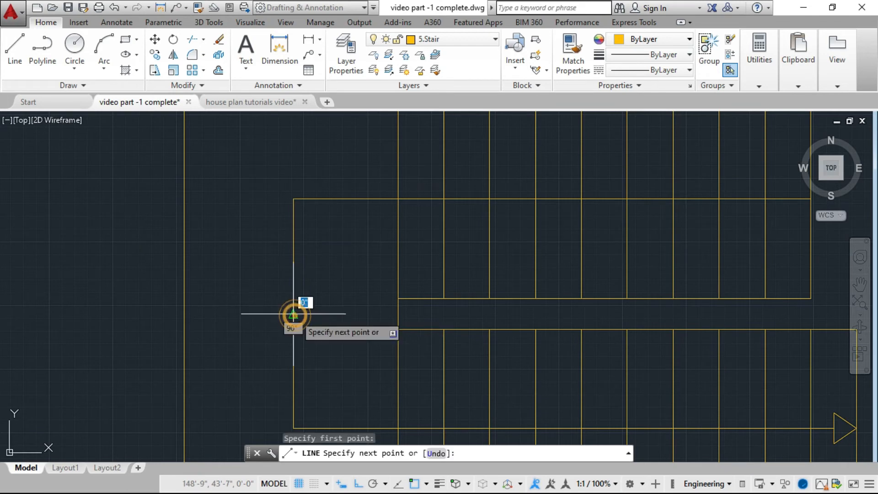
pyautogui.write('3')
pyautogui.press('Return')
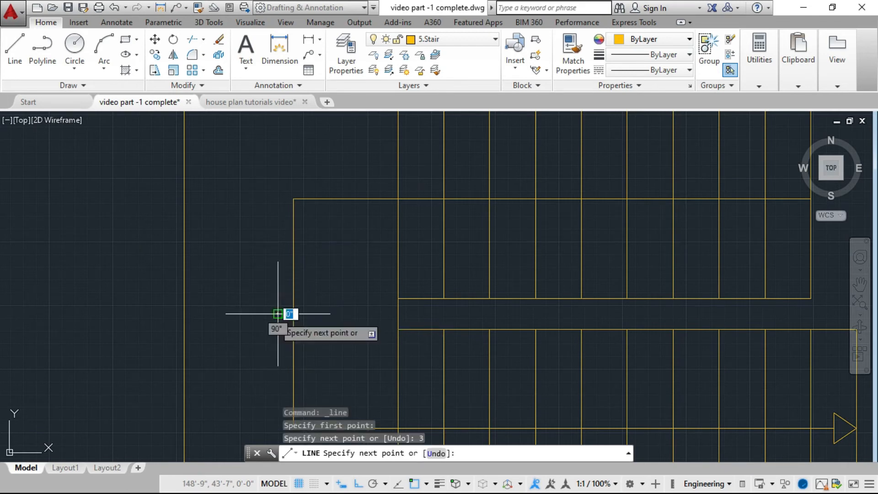
pyautogui.press('Escape')
# Step: Complete a downward-pointing arrowhead on the landing segment with a 3" line rightward and two edges meeting on the walking line
pyautogui.press('Return')
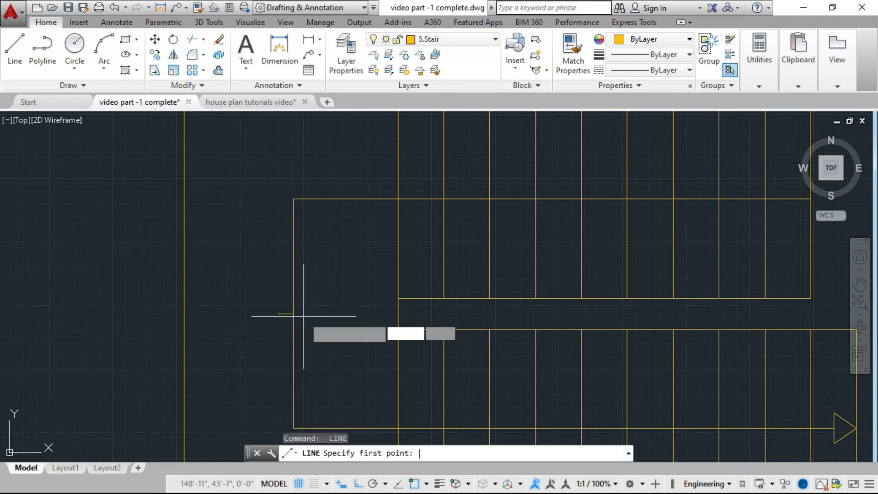
pyautogui.click(294, 315)
pyautogui.write('3')
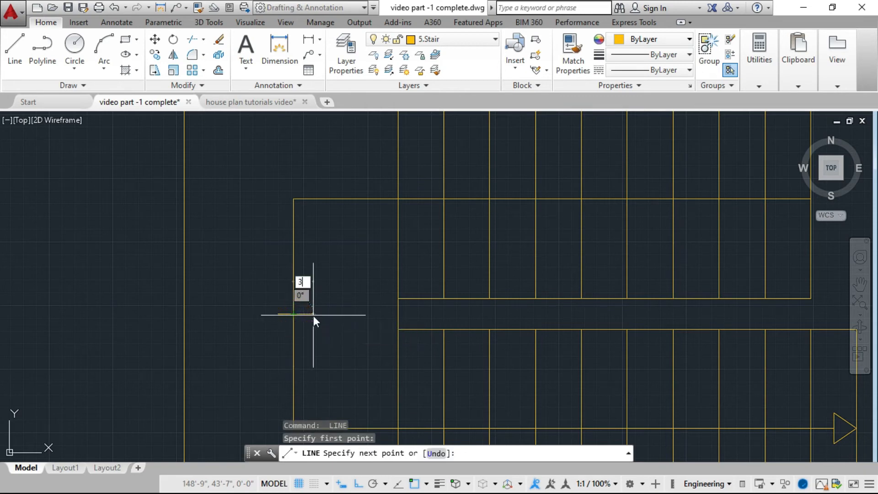
pyautogui.press('Return')
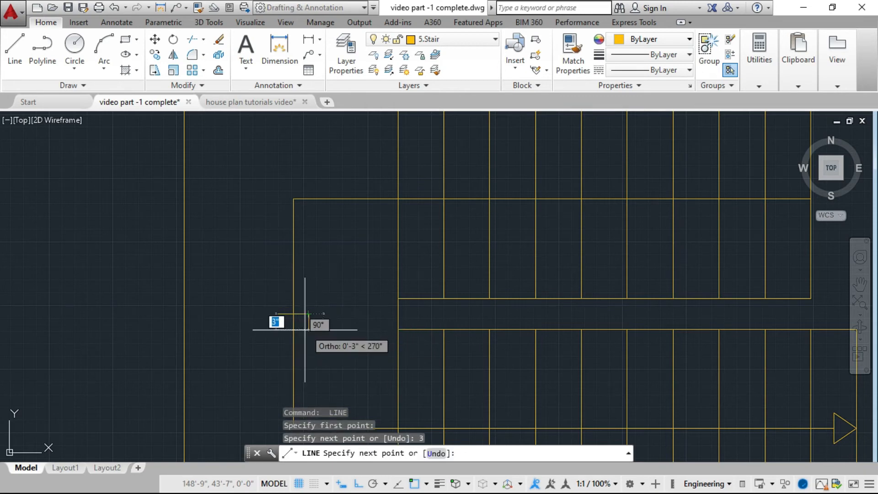
pyautogui.click(294, 338)
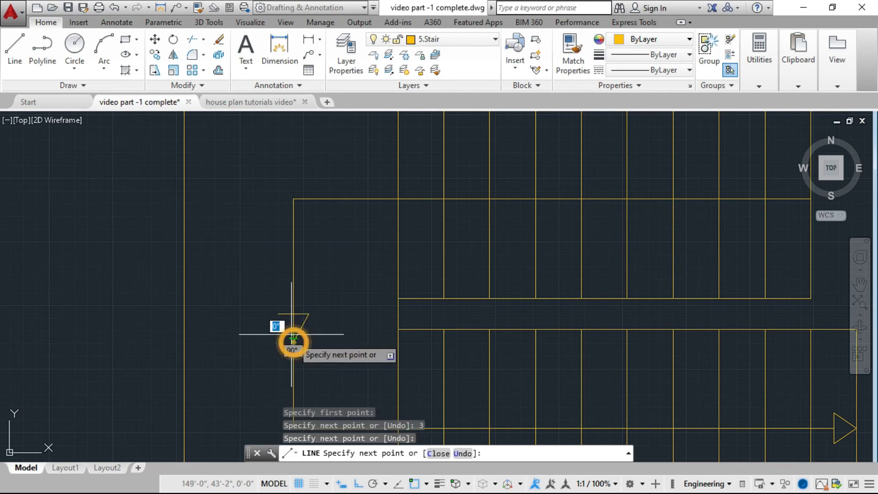
pyautogui.press('Escape')
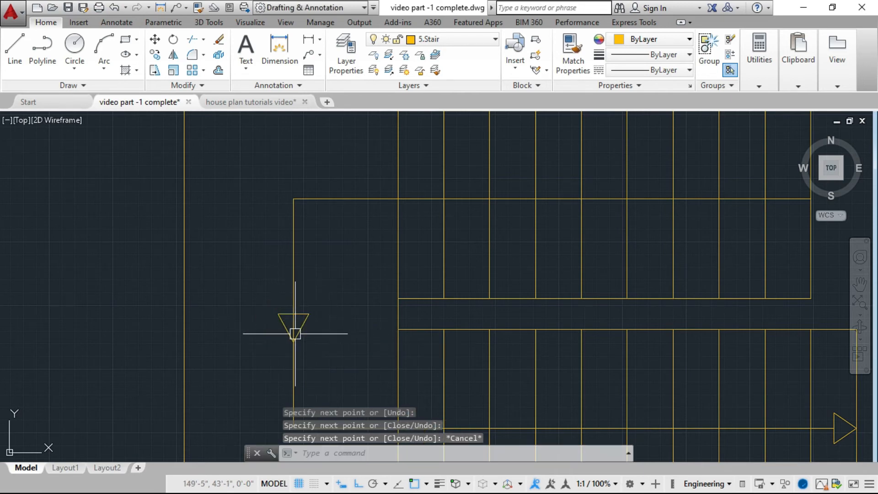
# Step: Trim the part of the walking line inside the landing's downward arrowhead
pyautogui.scroll(-3, 284, 320)
pyautogui.scroll(3, 281, 318)
pyautogui.scroll(2, 283, 322)
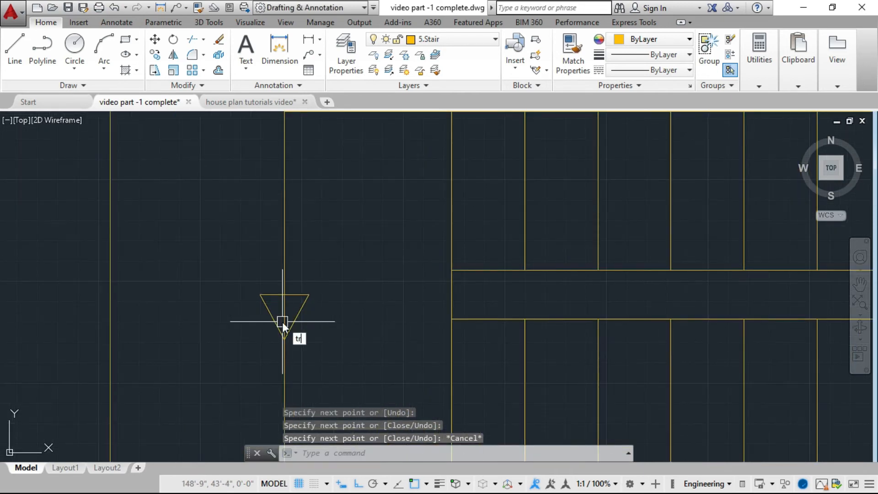
pyautogui.write('tr')
pyautogui.press('Return')
pyautogui.press('Return')
pyautogui.press('Escape')
pyautogui.scroll(-3, 286, 310)
pyautogui.scroll(2, 286, 311)
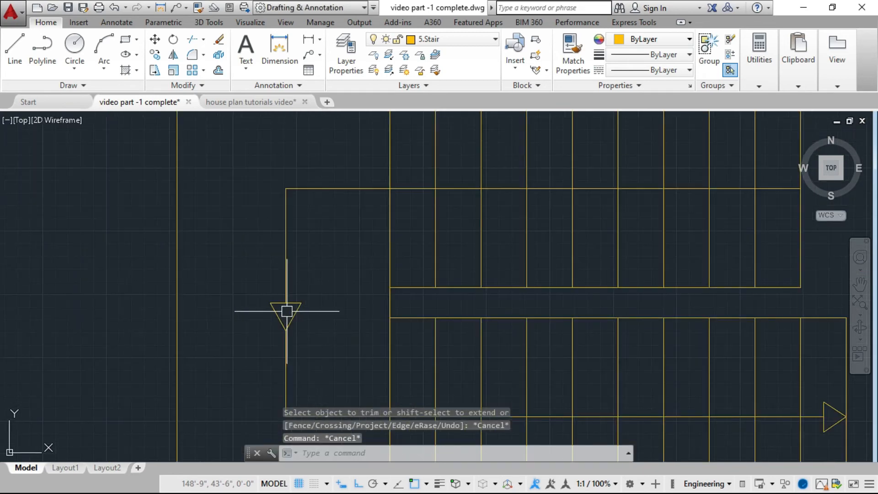
pyautogui.scroll(-3, 298, 314)
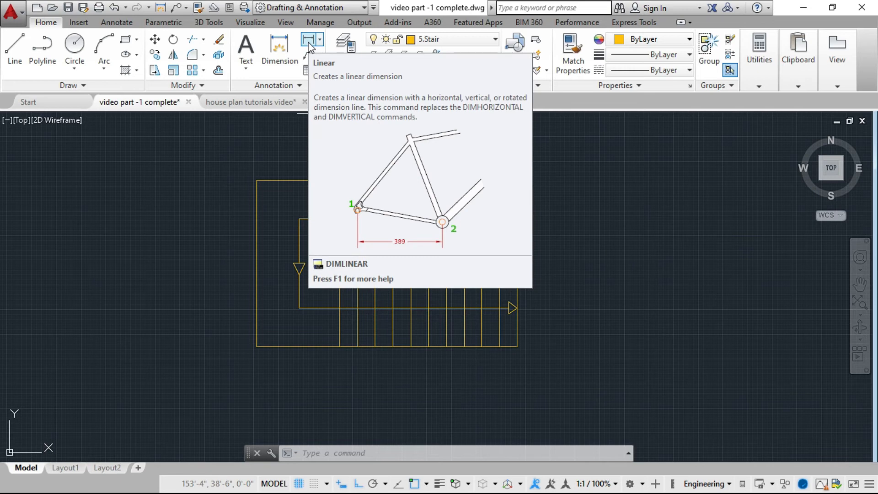
# Step: Add a linear dimension for the landing's width below the staircase's bottom edge
pyautogui.click(313, 40)
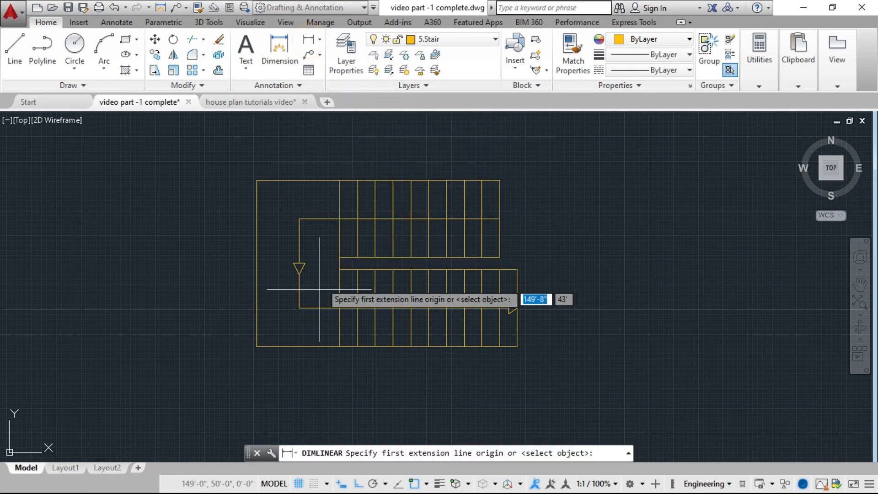
pyautogui.click(257, 347)
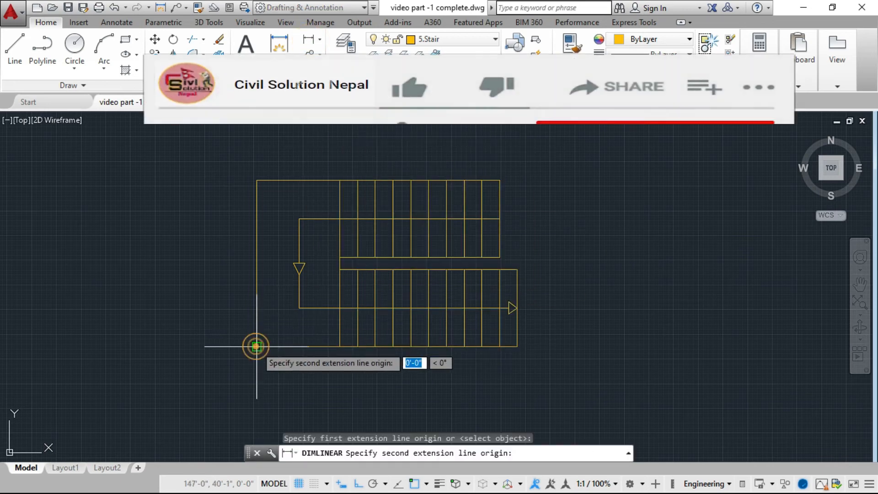
pyautogui.click(339, 346)
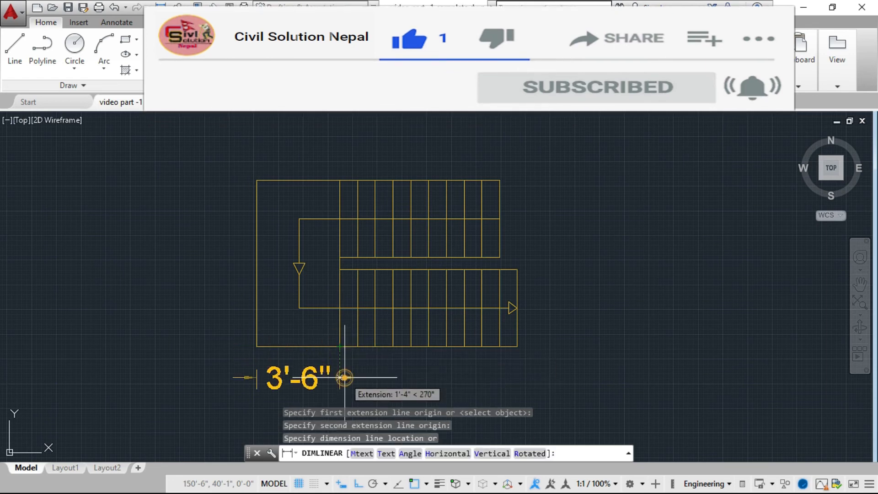
pyautogui.click(320, 371)
pyautogui.scroll(-2, 298, 312)
pyautogui.scroll(4, 291, 350)
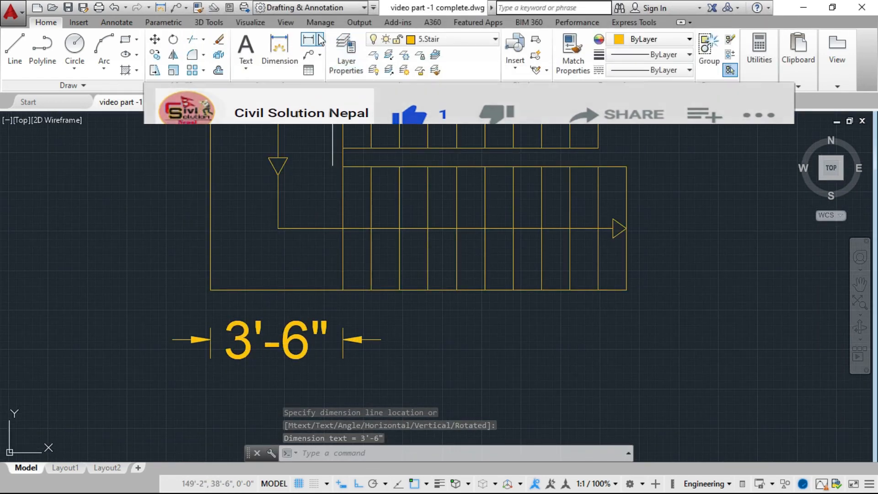
# Step: Add a linear dimension for the width of the lower flight's second-to-last tread, below the staircase
pyautogui.press('space')
pyautogui.click(570, 289)
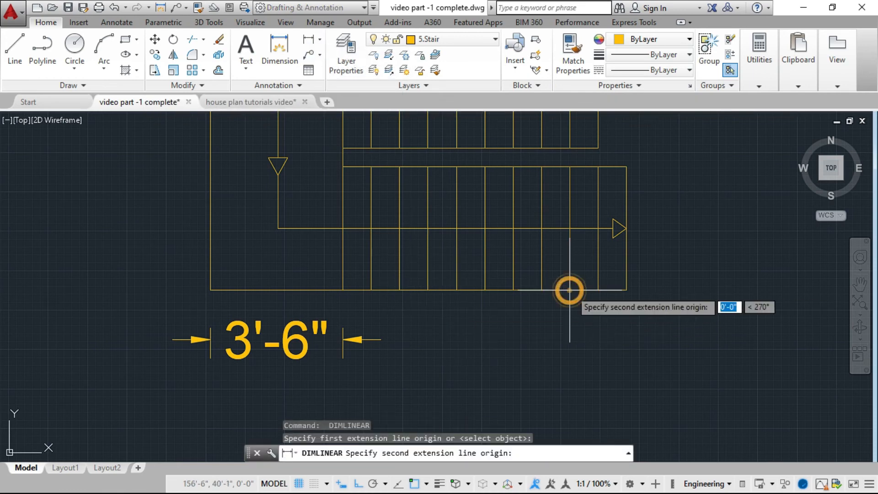
pyautogui.click(598, 290)
pyautogui.click(598, 323)
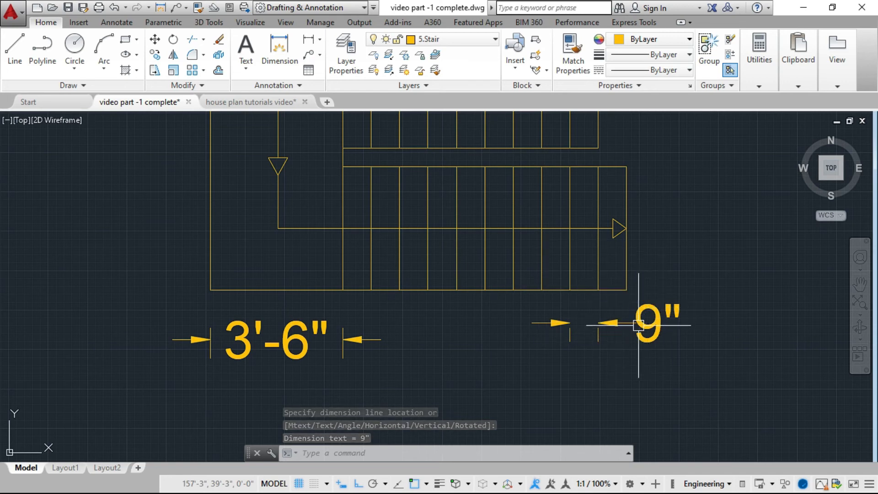
pyautogui.scroll(-2, 526, 260)
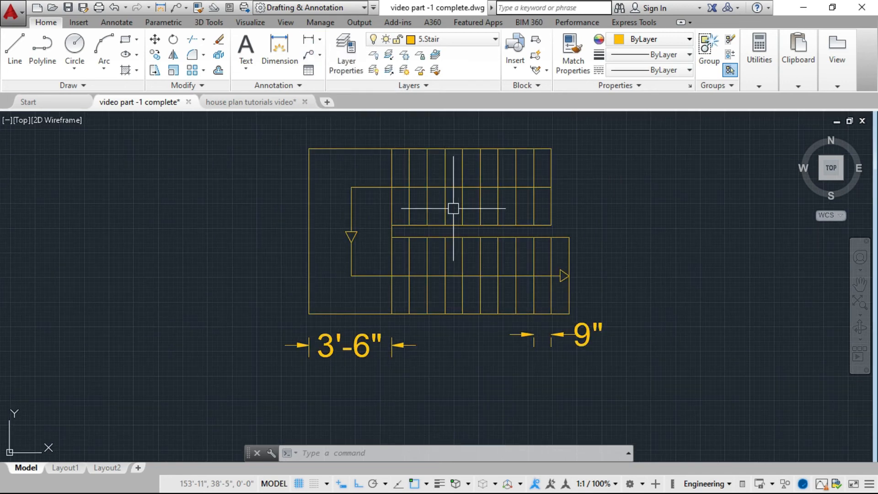
# Step: Measure the gap between the two flights with a linear dimension preview, without placing it
pyautogui.click(309, 40)
pyautogui.scroll(2, 551, 225)
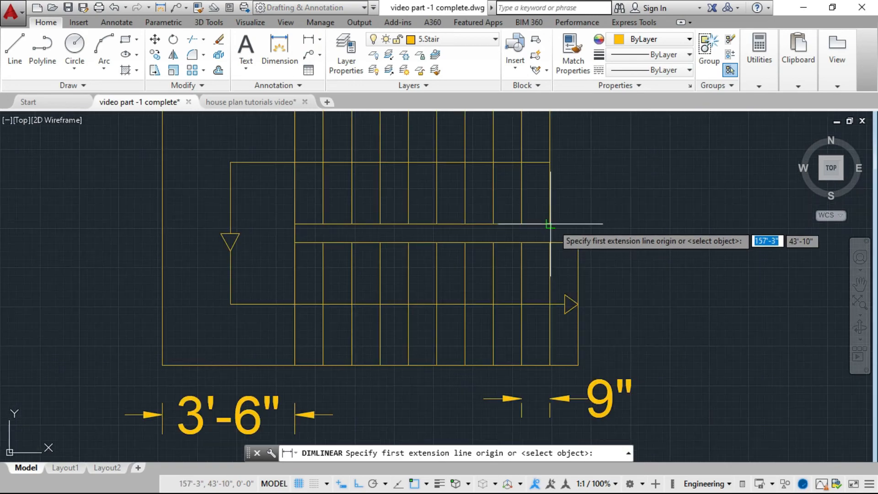
pyautogui.click(550, 223)
pyautogui.click(553, 247)
pyautogui.scroll(4, 561, 246)
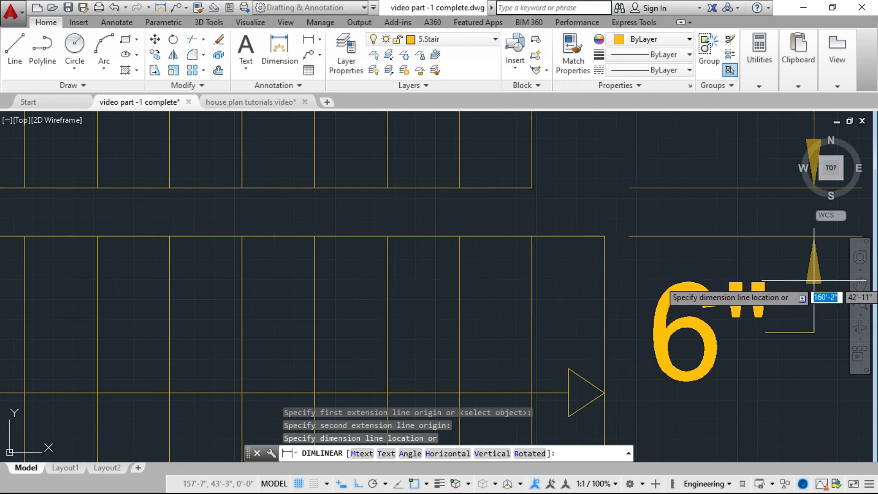
pyautogui.scroll(-4, 678, 275)
pyautogui.press('Escape')
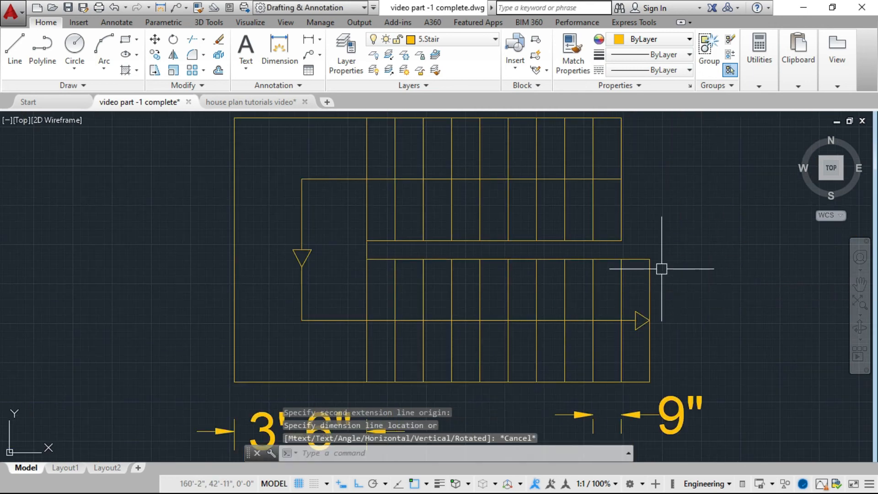
# Step: Delete the tread and landing width dimensions below the staircase
pyautogui.scroll(-5, 698, 278)
pyautogui.scroll(4, 640, 325)
pyautogui.click(639, 323)
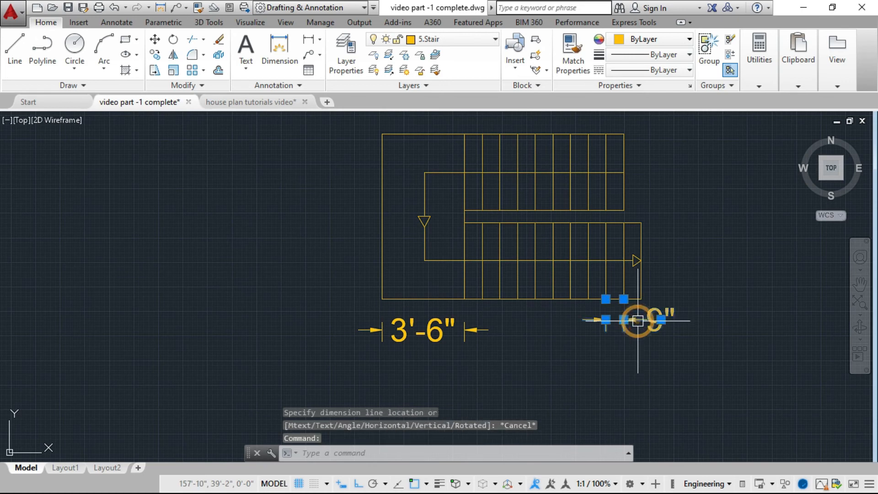
pyautogui.press('Delete')
pyautogui.click(467, 330)
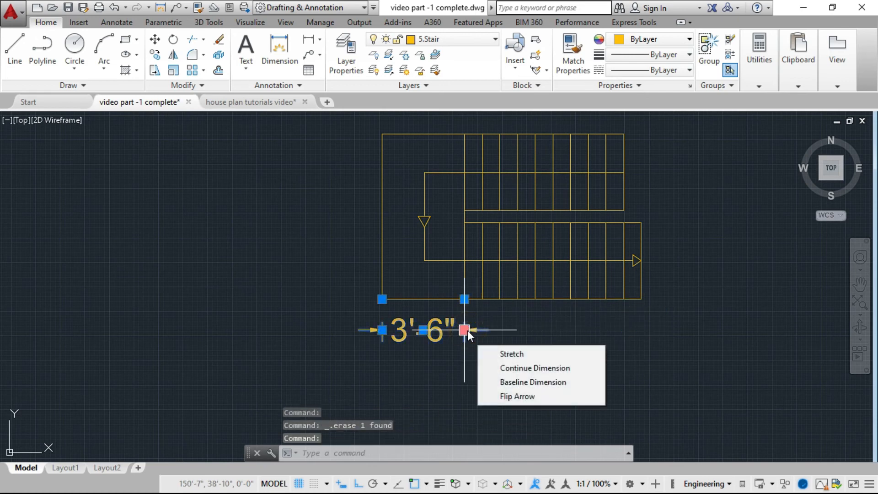
pyautogui.press('Delete')
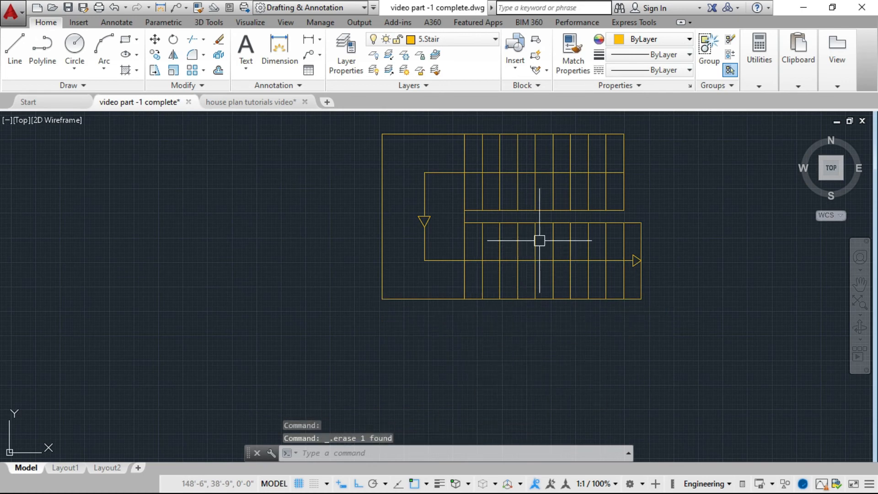
# Step: Move the whole staircase by its landing's upper-left corner to the inner wall corner just below the small room in the house plan
pyautogui.scroll(-4, 457, 343)
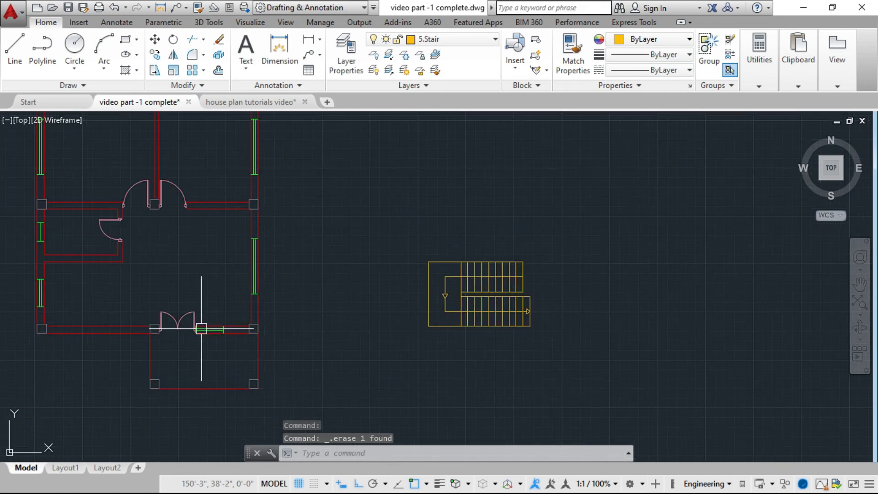
pyautogui.click(549, 339)
pyautogui.click(406, 234)
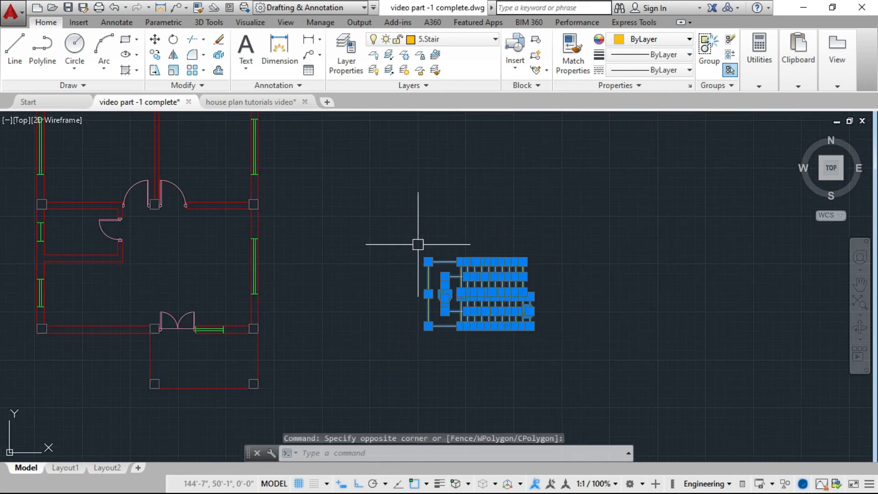
pyautogui.write('m')
pyautogui.press('Return')
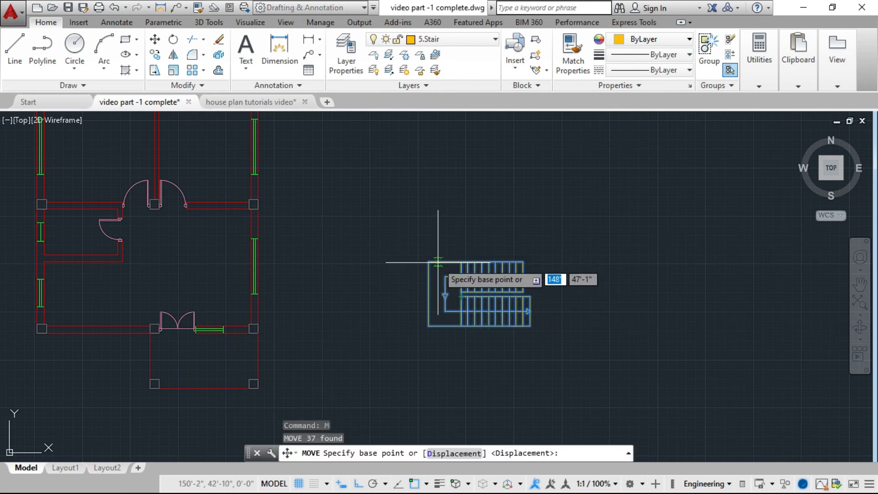
pyautogui.scroll(3, 429, 261)
pyautogui.click(429, 261)
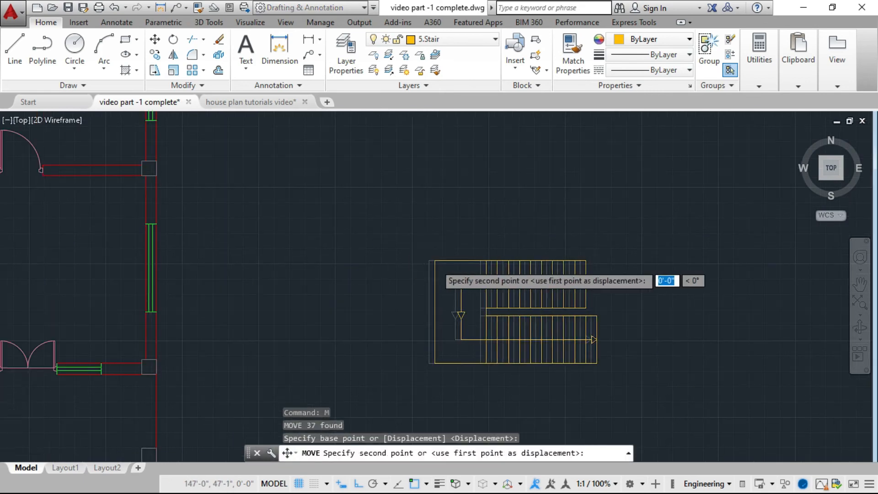
pyautogui.scroll(-3, 337, 251)
pyautogui.scroll(5, 194, 255)
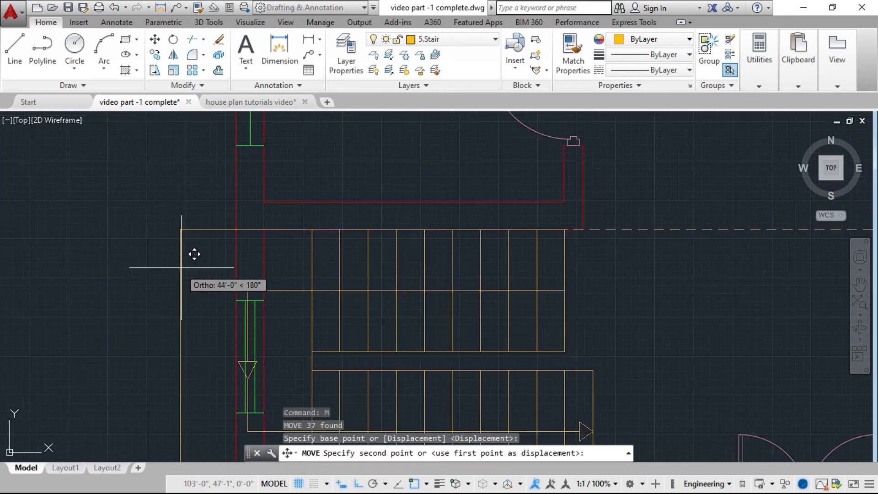
pyautogui.click(263, 230)
pyautogui.scroll(-3, 467, 347)
pyautogui.scroll(4, 471, 315)
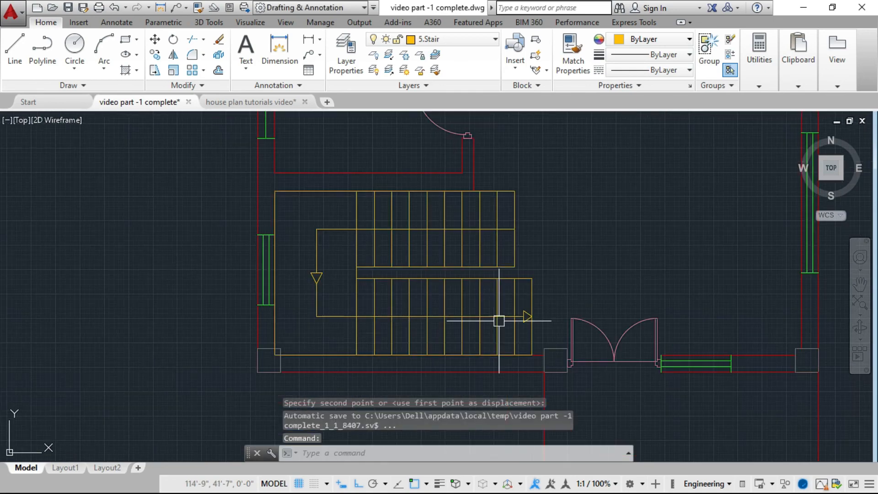
# Step: Delete the staircase's left and bottom outline lines that overlap the inner wall faces
pyautogui.scroll(4, 298, 347)
pyautogui.scroll(-4, 279, 341)
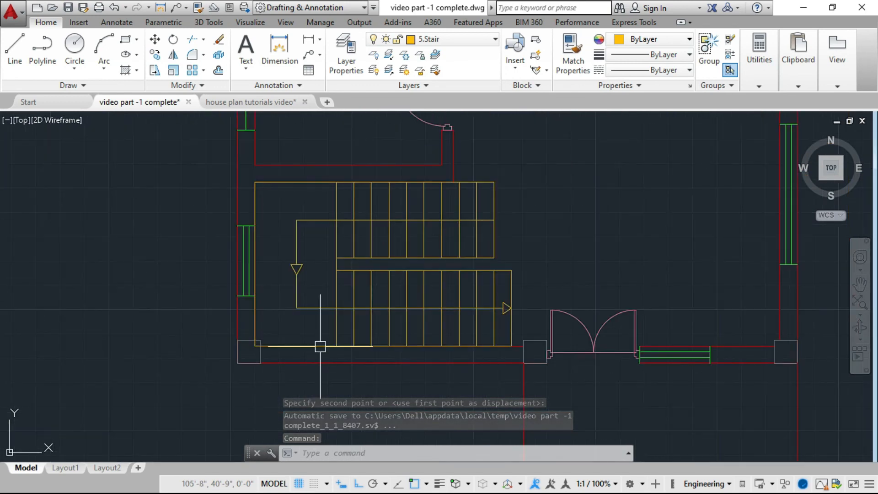
pyautogui.scroll(4, 272, 346)
pyautogui.press('Escape')
pyautogui.press('Escape')
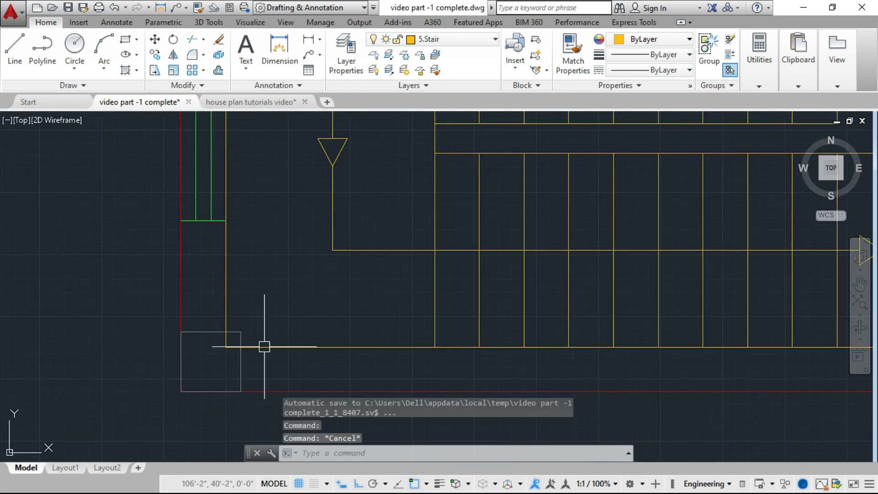
pyautogui.scroll(4, 227, 346)
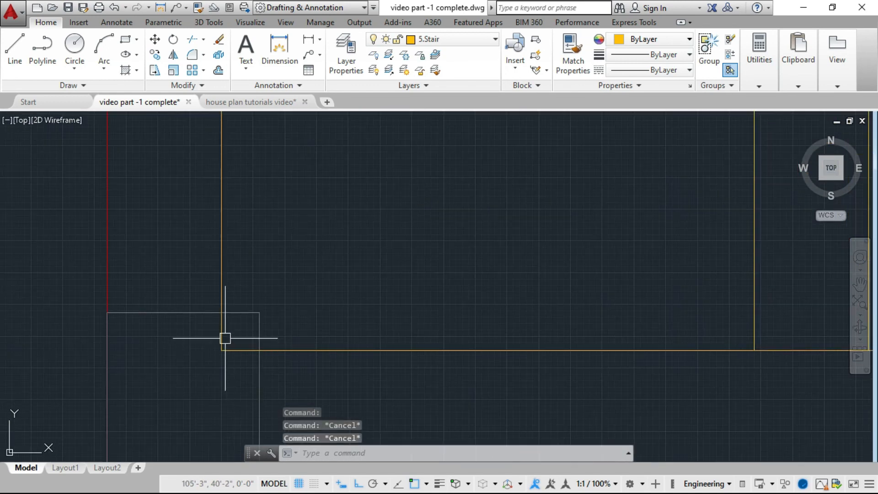
pyautogui.click(225, 339)
pyautogui.press('Delete')
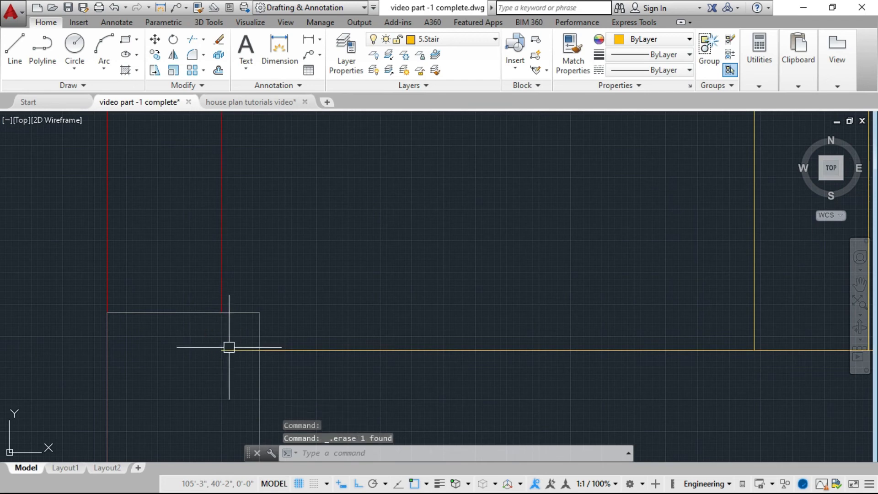
pyautogui.click(232, 350)
pyautogui.press('Delete')
pyautogui.scroll(-5, 208, 353)
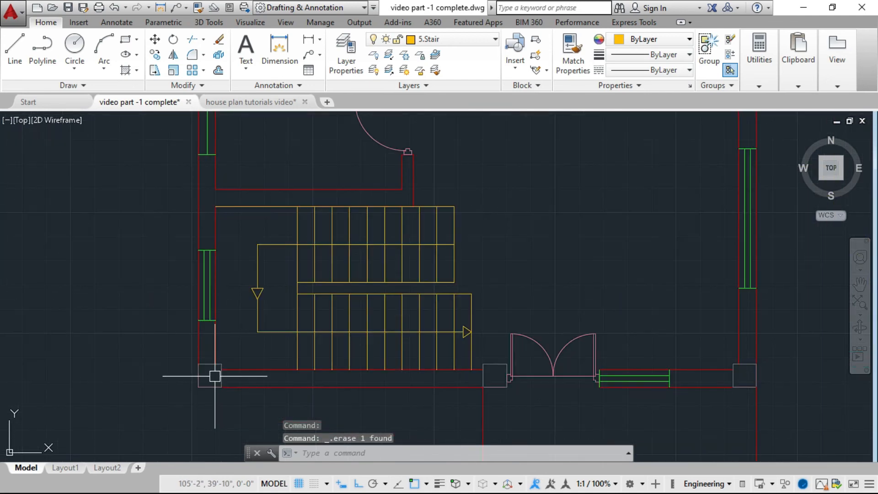
# Step: Delete the staircase's top outline line that runs along the small room's wall
pyautogui.scroll(2, 270, 208)
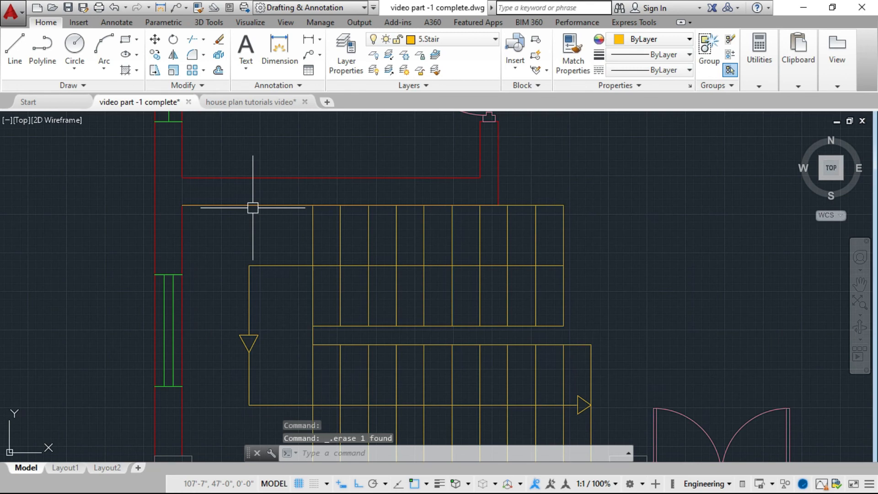
pyautogui.click(252, 204)
pyautogui.press('Delete')
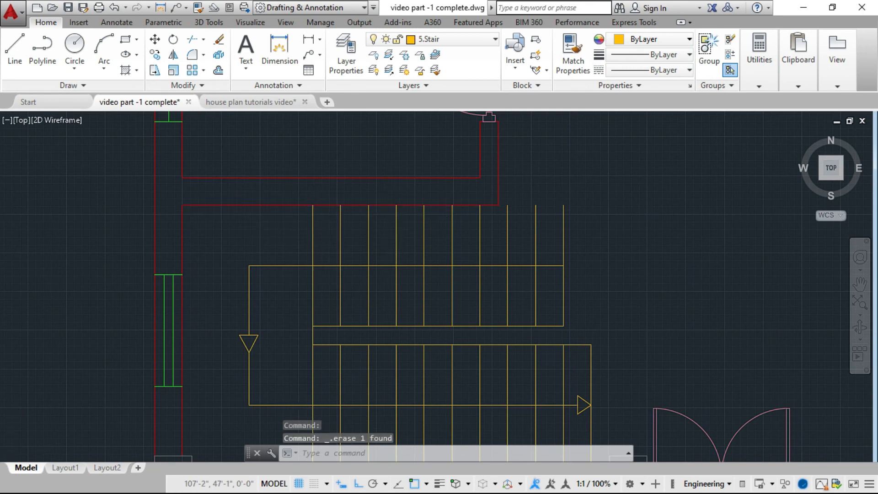
pyautogui.scroll(-2, 373, 208)
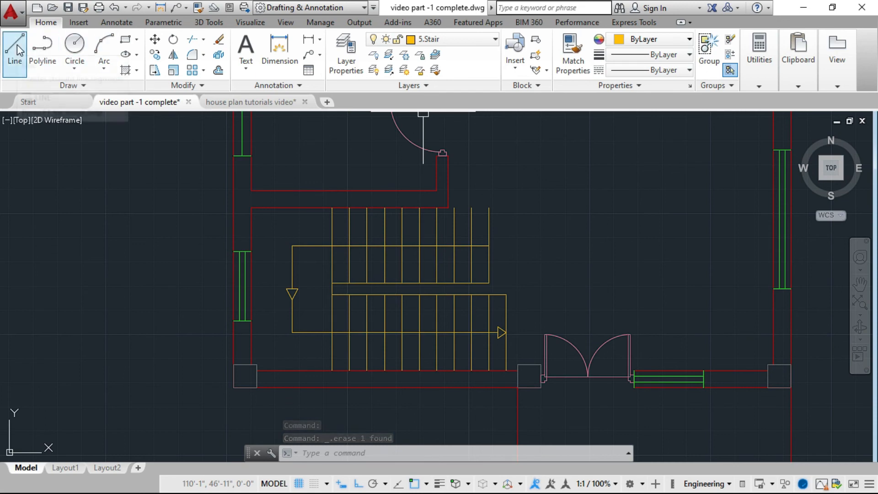
# Step: Draw a line from the small room's outer wall corner to the top end of the upper flight's last riser
pyautogui.scroll(6, 476, 205)
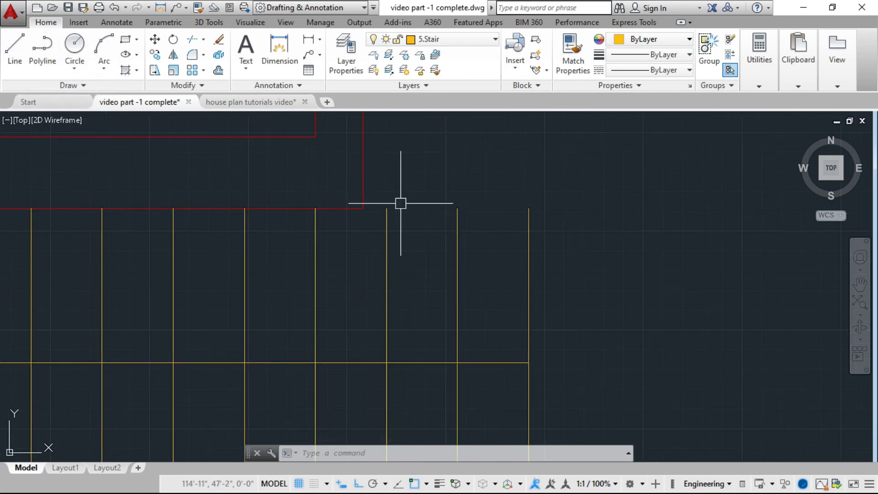
pyautogui.click(14, 45)
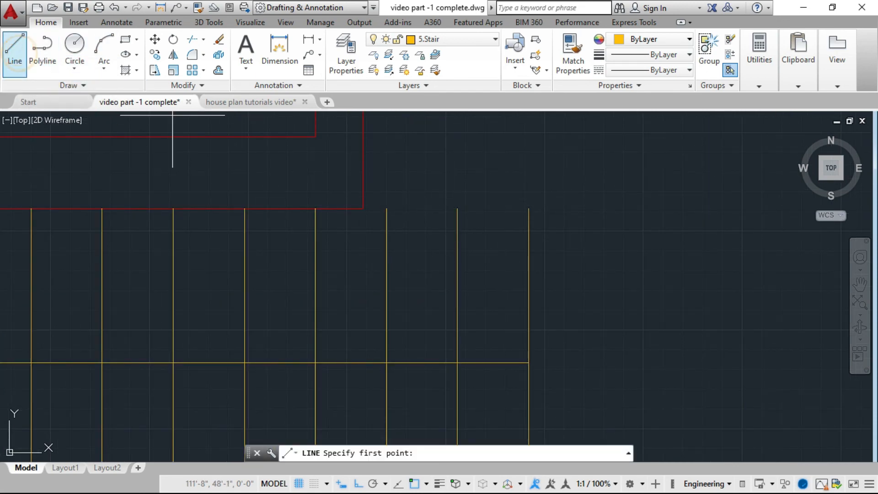
pyautogui.click(362, 209)
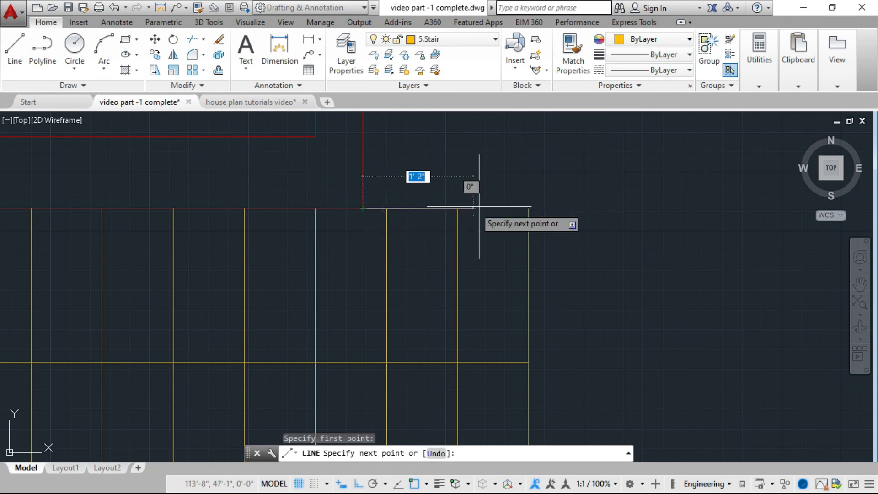
pyautogui.click(527, 207)
pyautogui.press('Escape')
pyautogui.press('Escape')
pyautogui.scroll(-3, 531, 235)
pyautogui.scroll(-2, 531, 234)
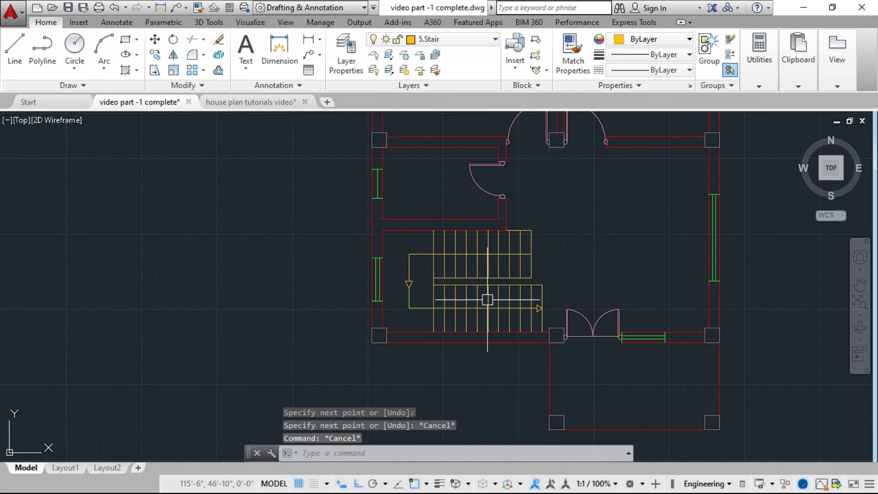
pyautogui.scroll(-2, 488, 296)
pyautogui.scroll(-1, 392, 309)
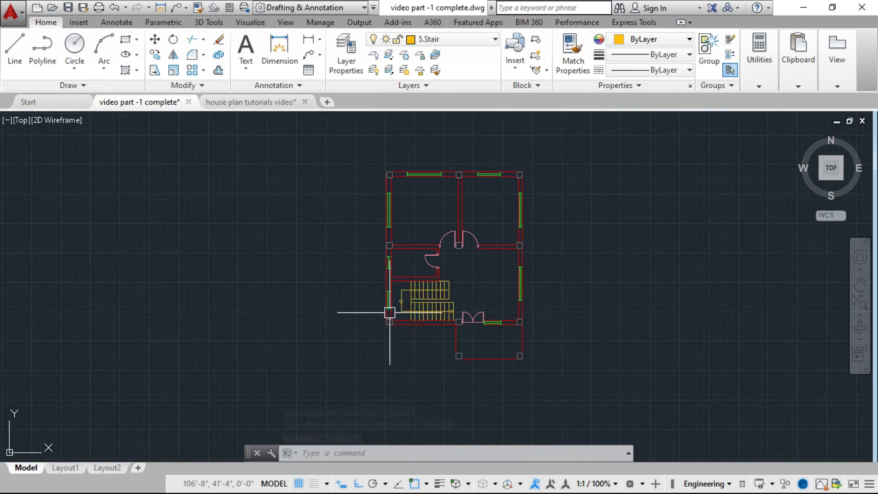